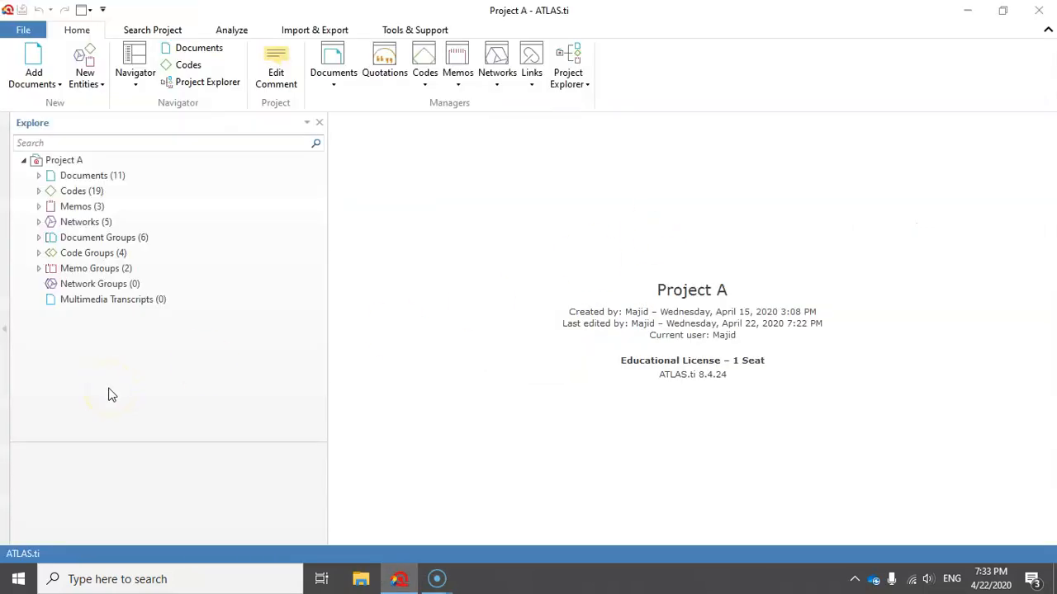
Open a network for the document "D 4: Image file- Sit C" from the project's document list.
left_click(38, 176)
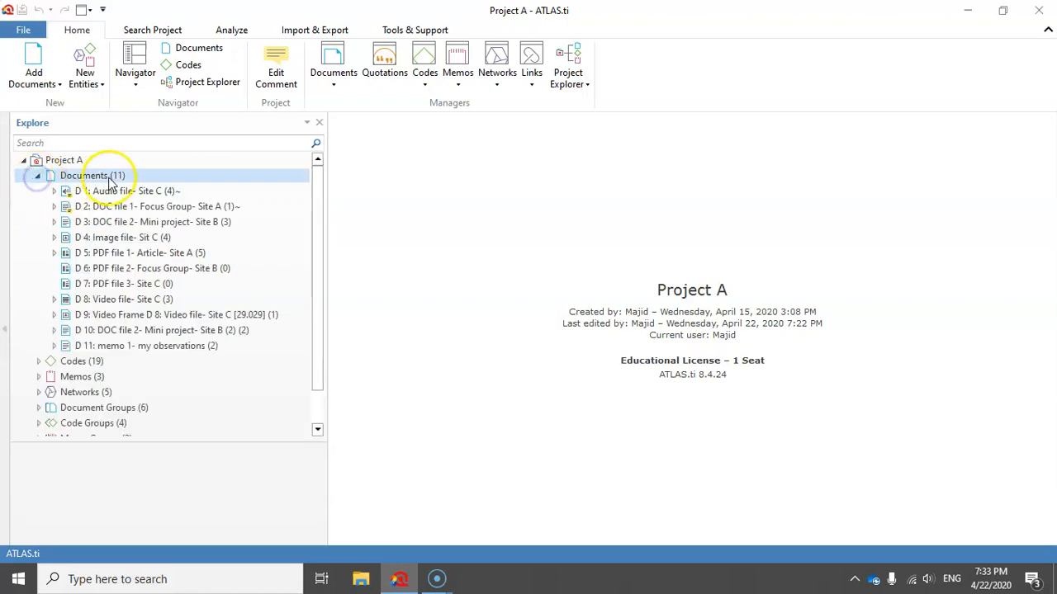
left_click(123, 238)
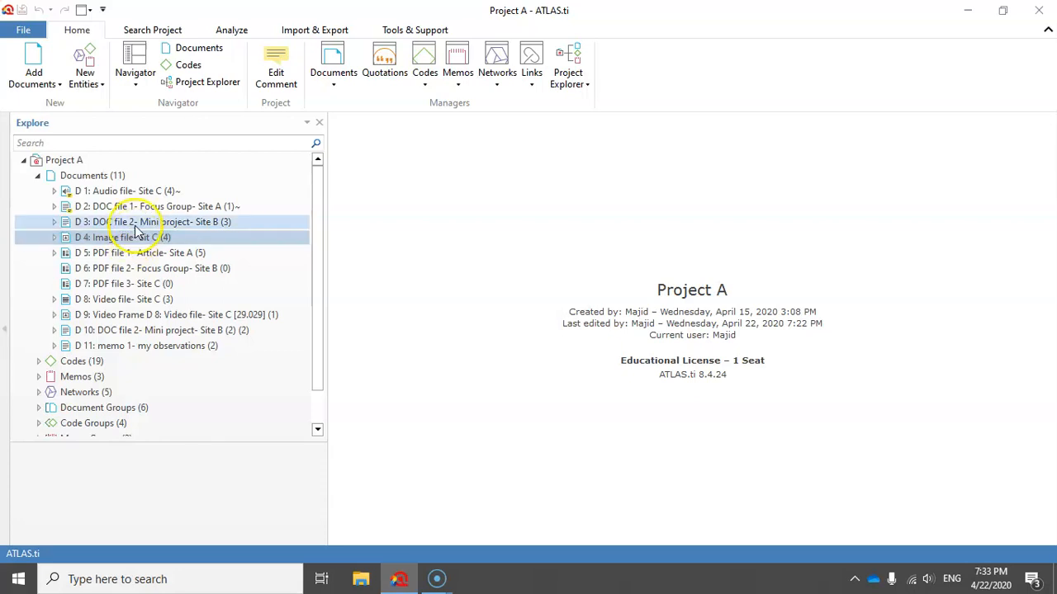
left_click(83, 89)
left_click(98, 88)
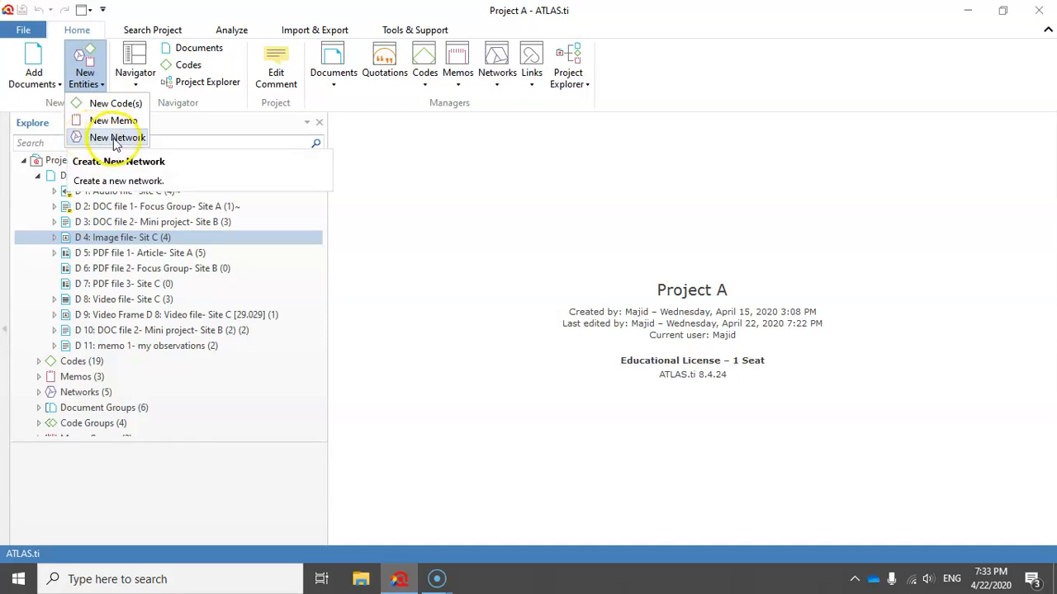
right_click(89, 236)
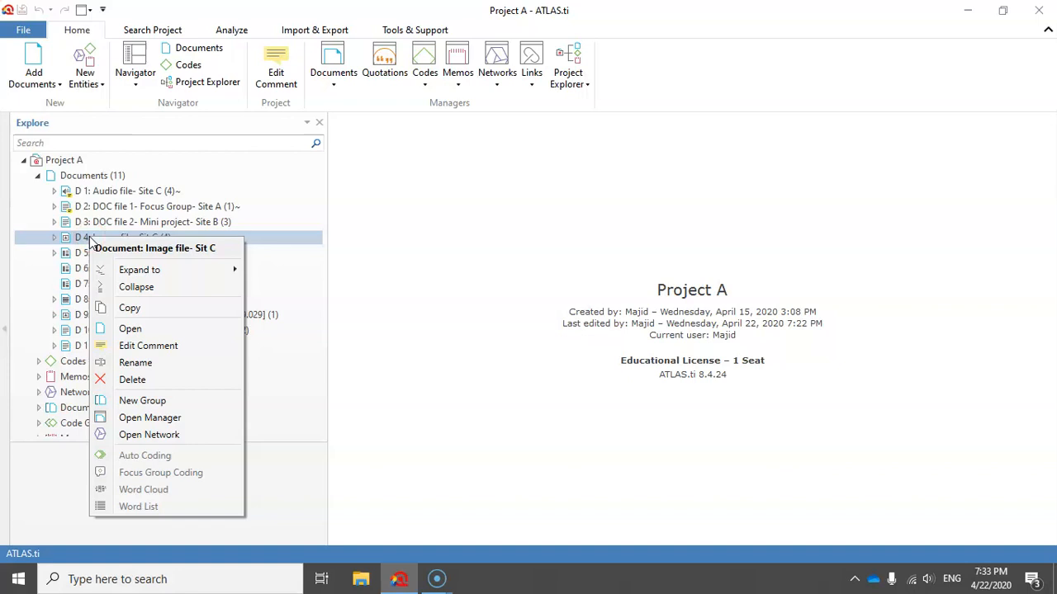
left_click(158, 438)
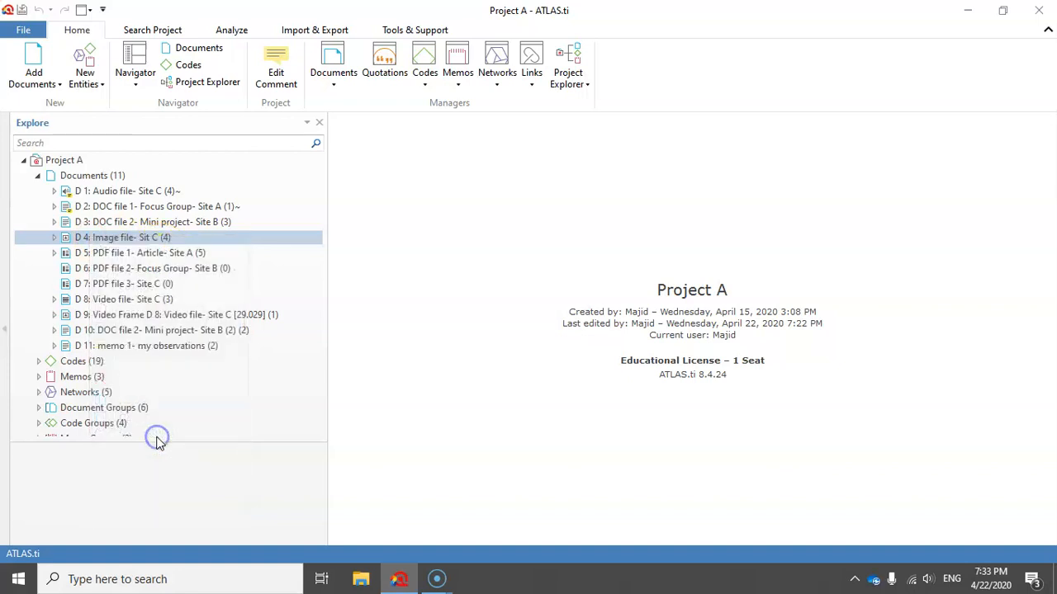
Maximize the network window and move the D 4 document node to the upper middle of the canvas.
left_click_drag(668, 338, 661, 241)
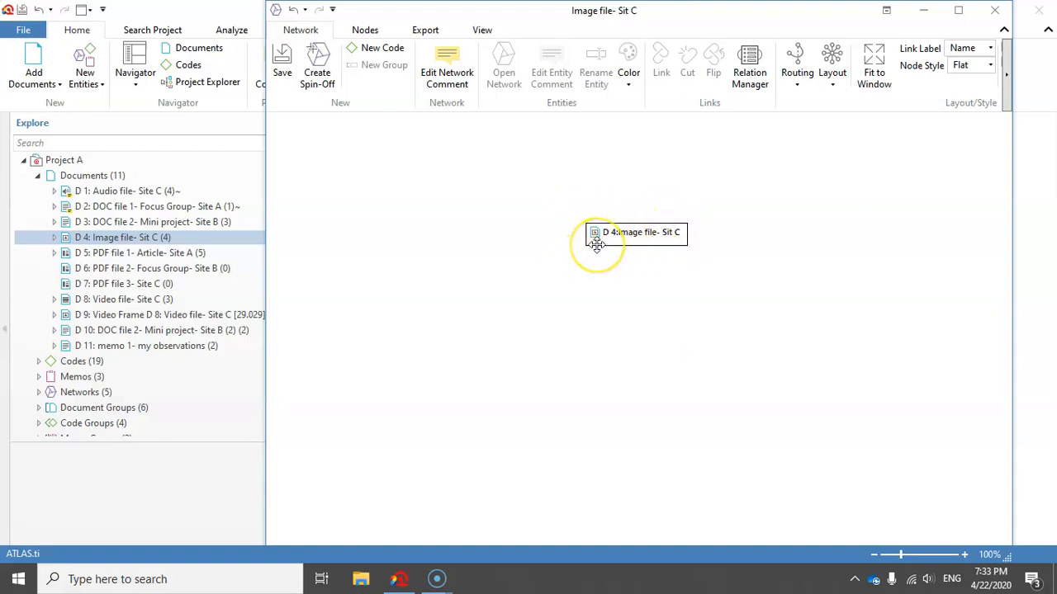
left_click_drag(633, 239, 640, 226)
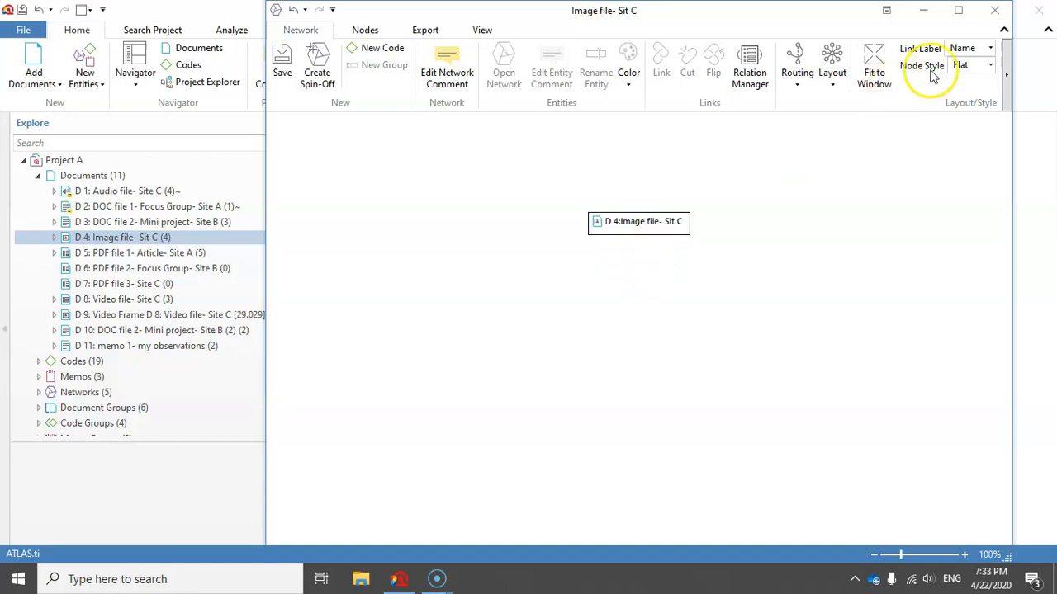
left_click(958, 9)
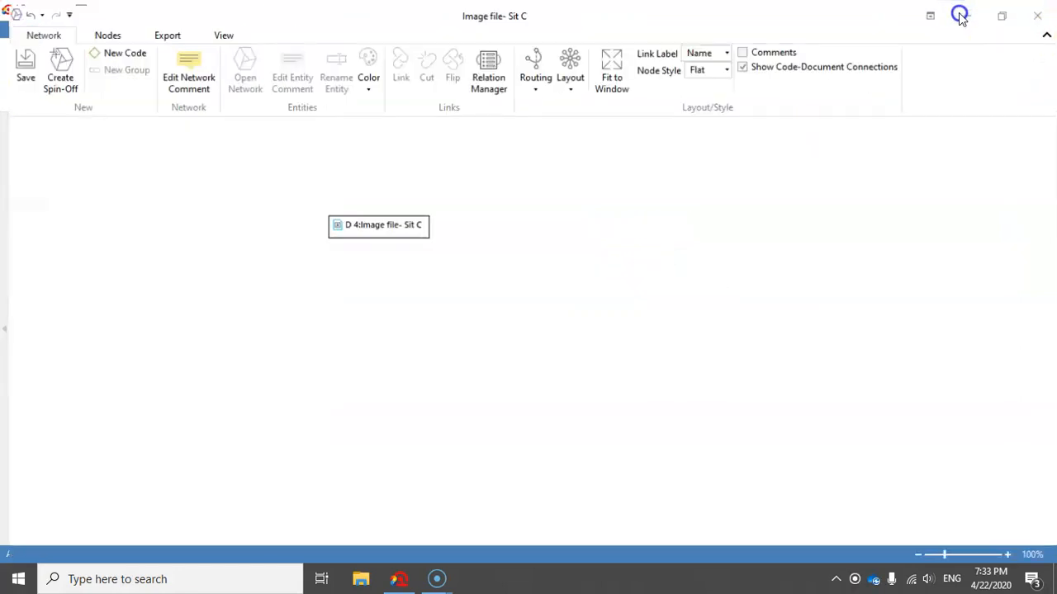
left_click_drag(378, 216, 560, 200)
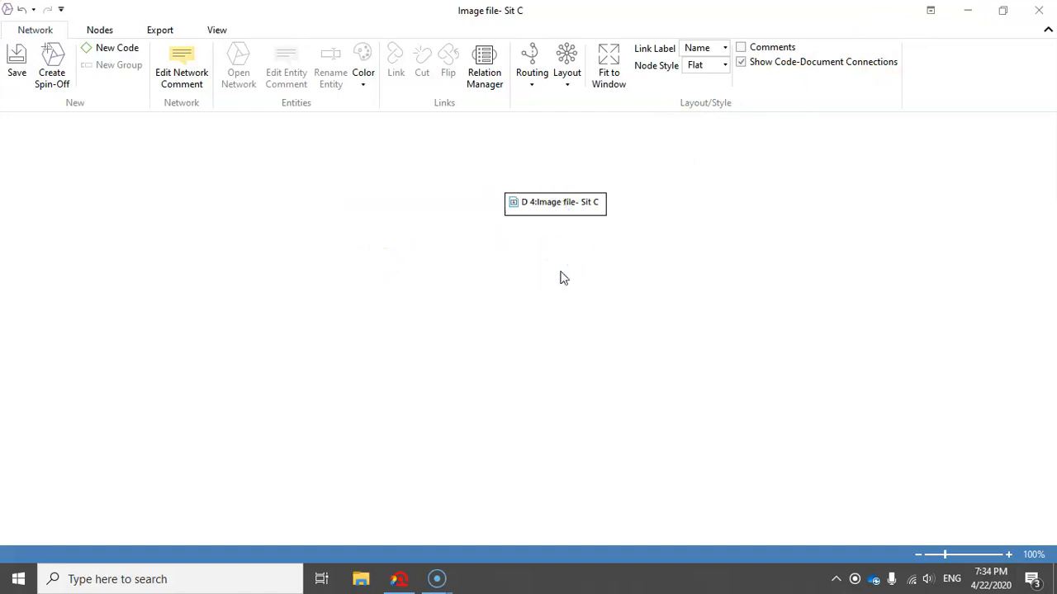
Add the neighboring quotations of the D 4 document node to the network.
left_click(550, 202)
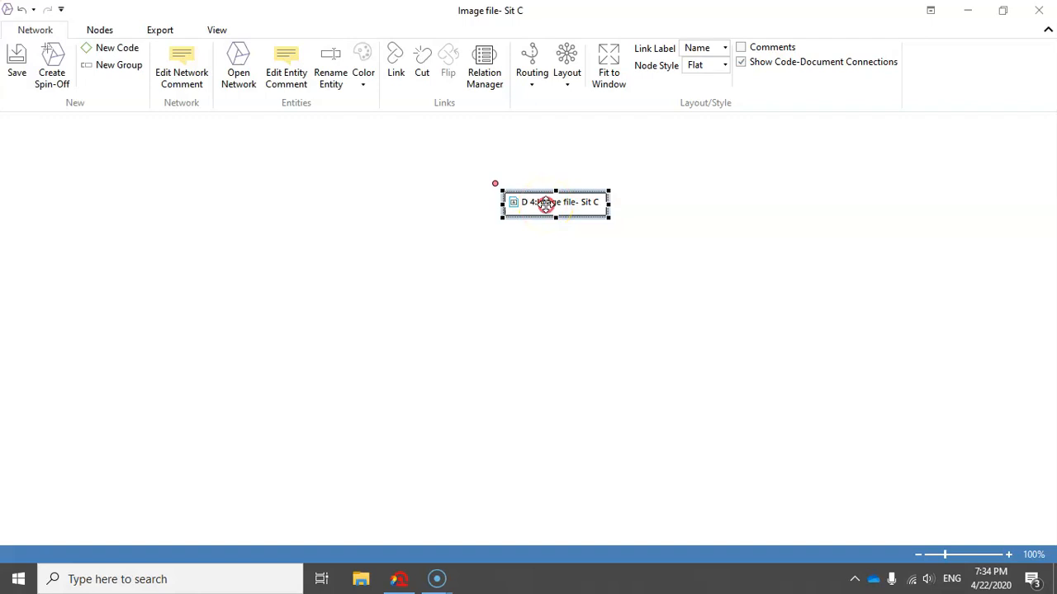
right_click(544, 207)
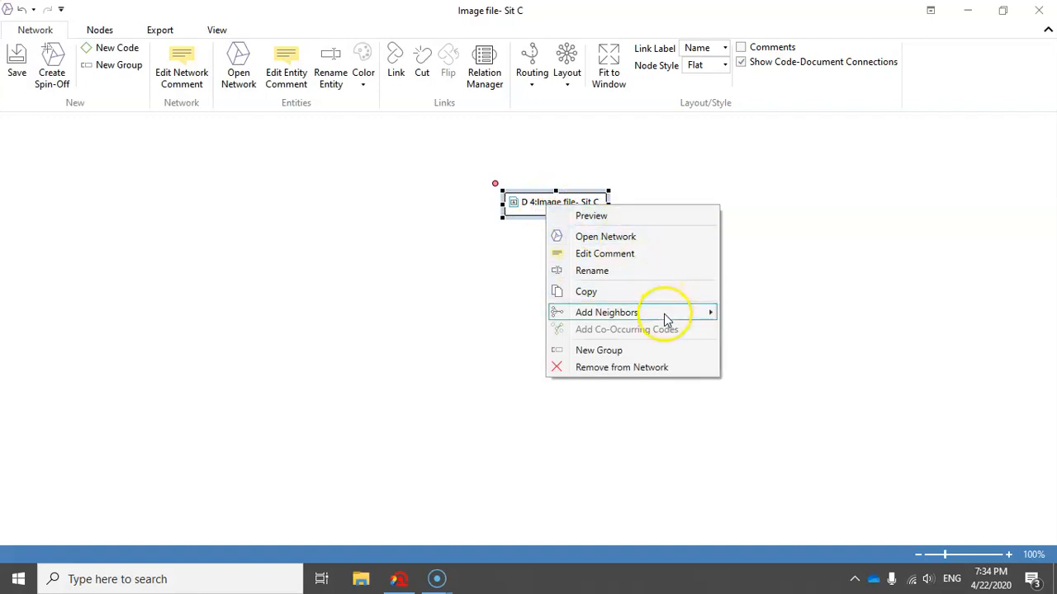
mouse_move(665, 312)
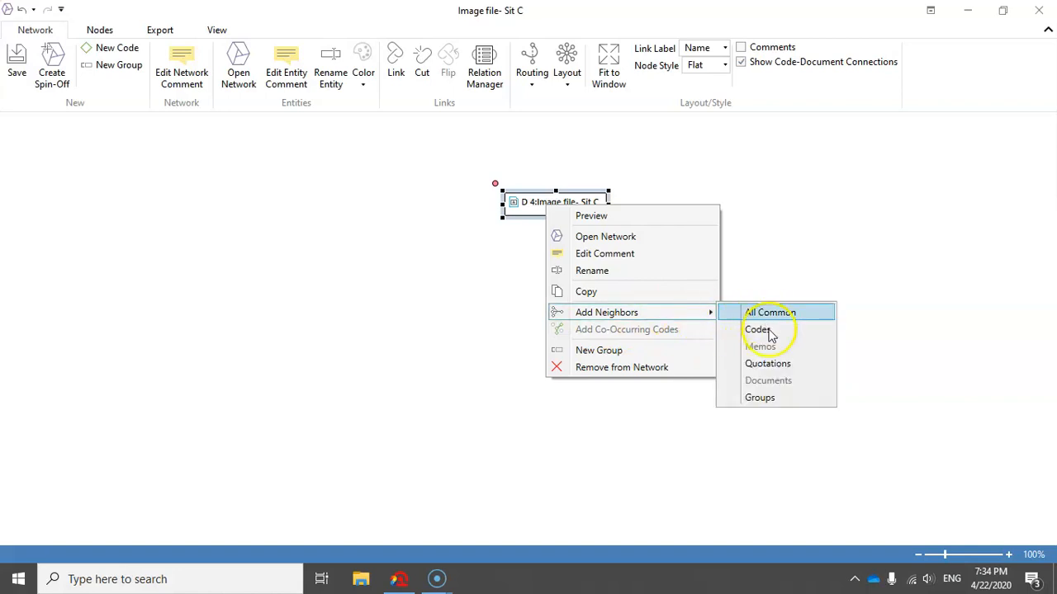
left_click(767, 363)
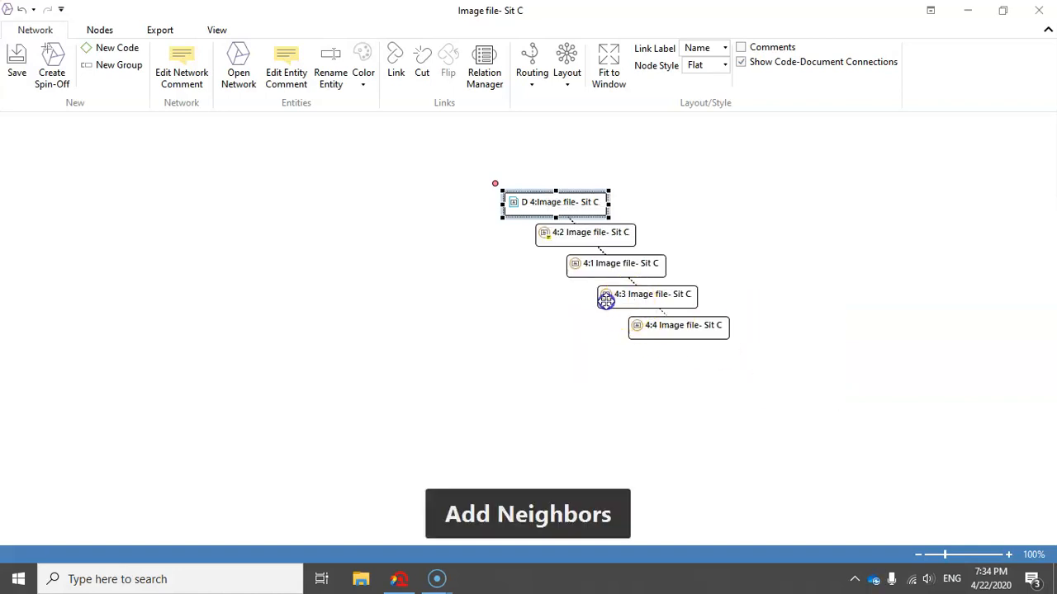
Raise the D 4 node and spread its quotations in a row below it in the order 4:3, 4:2, 4:4, 4:1.
left_click_drag(606, 300, 231, 298)
left_click_drag(564, 231, 415, 279)
left_click_drag(580, 274, 870, 269)
left_click_drag(679, 326, 673, 278)
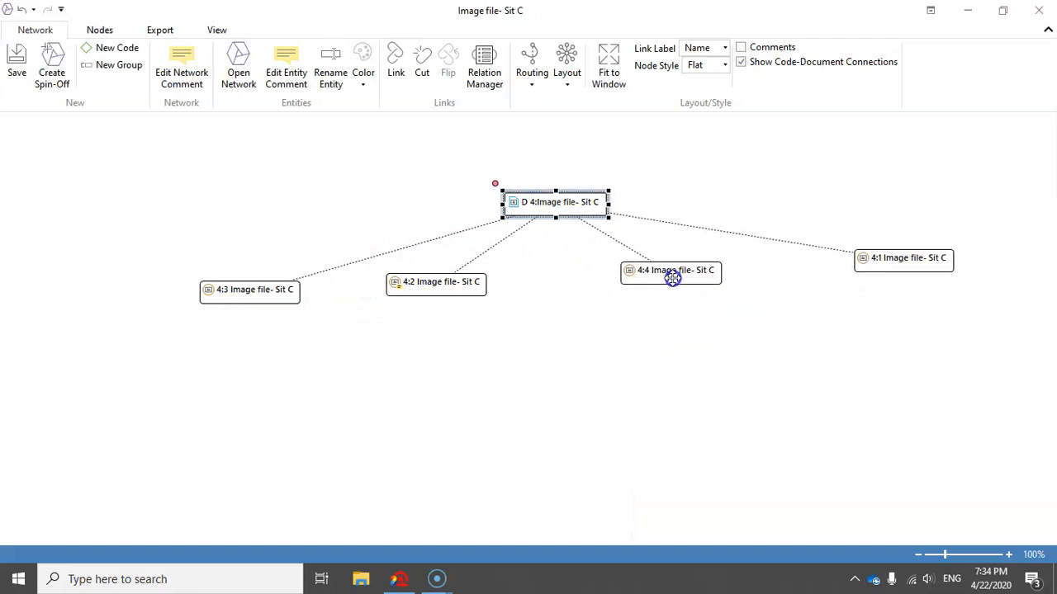
left_click_drag(578, 201, 573, 137)
left_click_drag(437, 285, 452, 256)
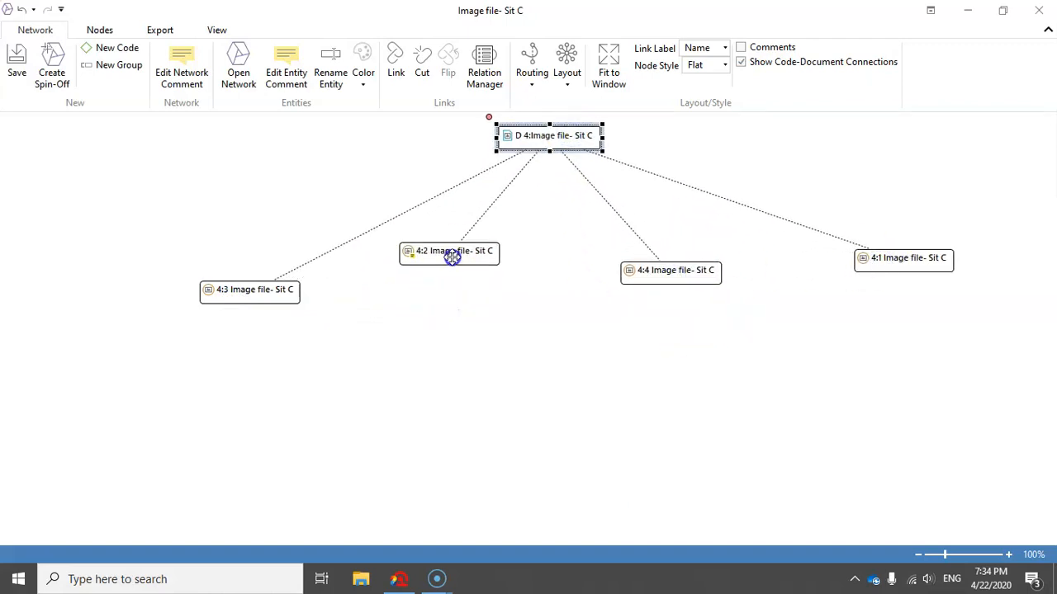
left_click_drag(265, 290, 252, 249)
left_click_drag(668, 282, 668, 261)
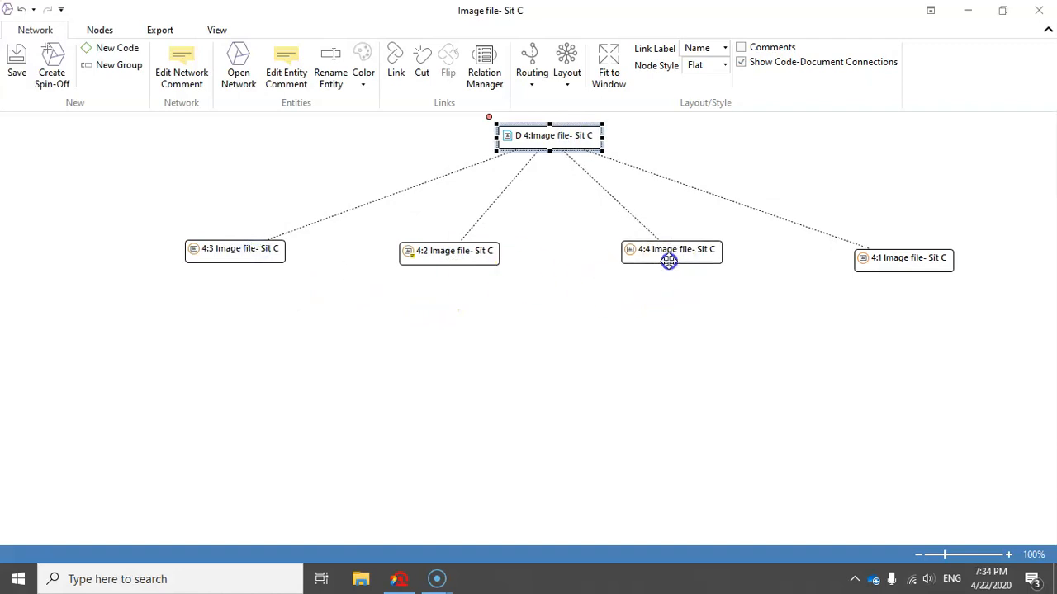
left_click_drag(494, 262, 496, 265)
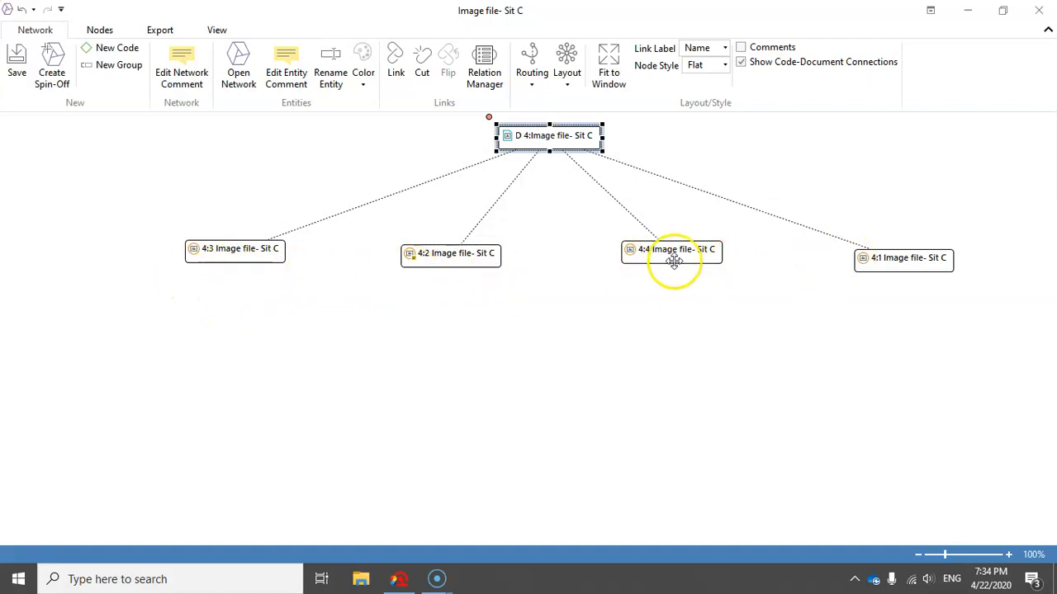
Add the neighboring codes of quotation 4:3 to the network.
left_click(235, 253)
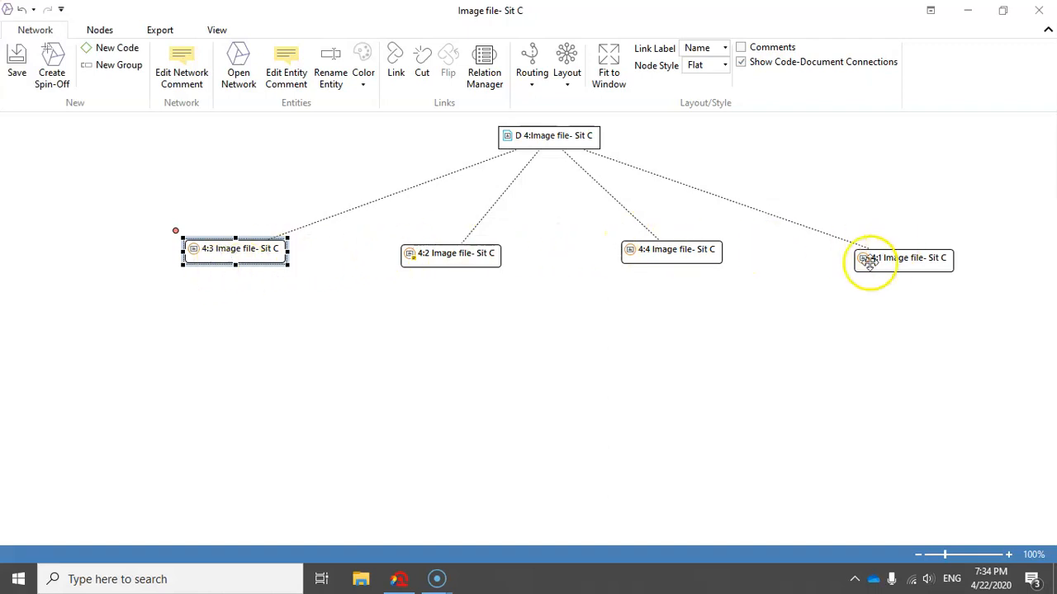
right_click(208, 255)
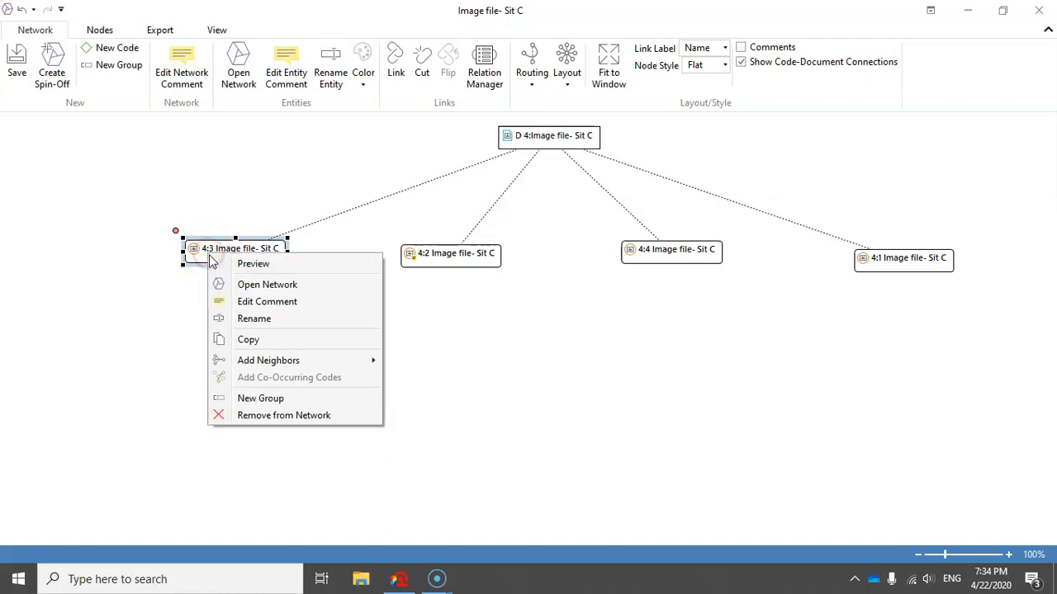
mouse_move(277, 359)
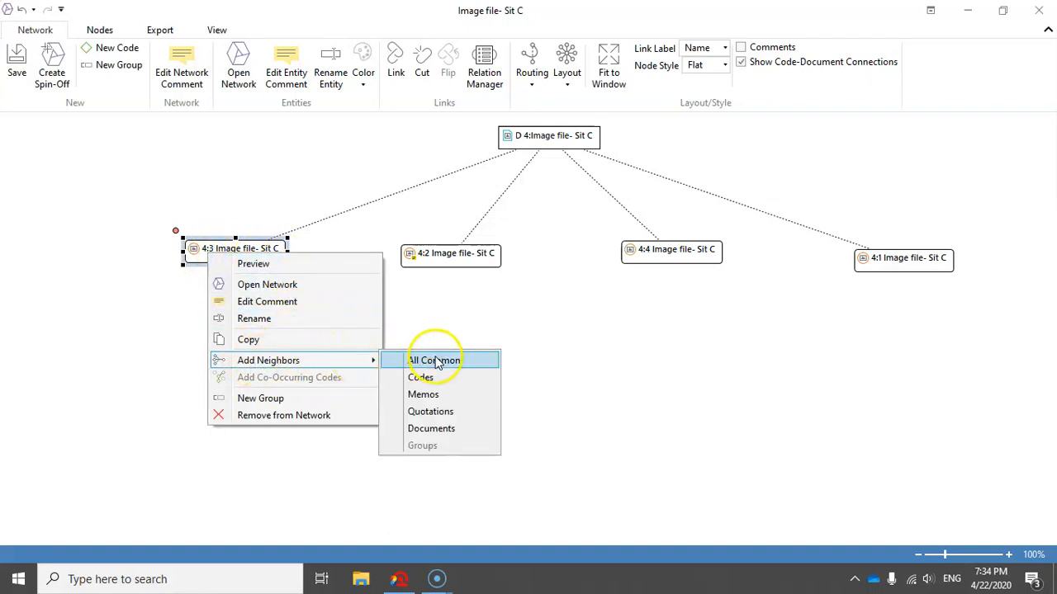
left_click(421, 378)
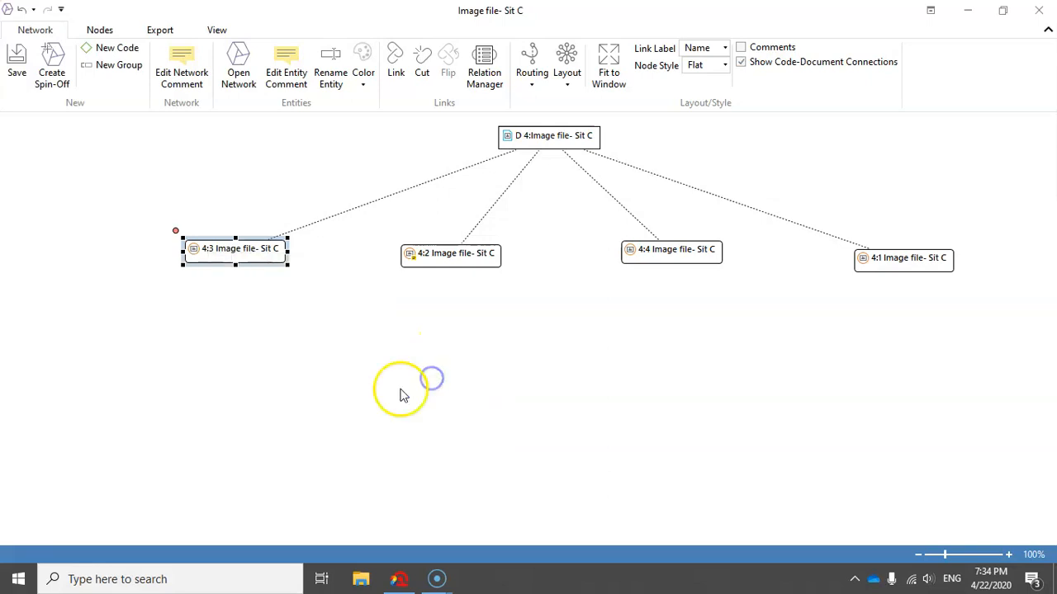
Place the Goal code well below quotation 4:3, slightly toward 4:2, and hide the code-document connections.
left_click_drag(291, 408, 308, 424)
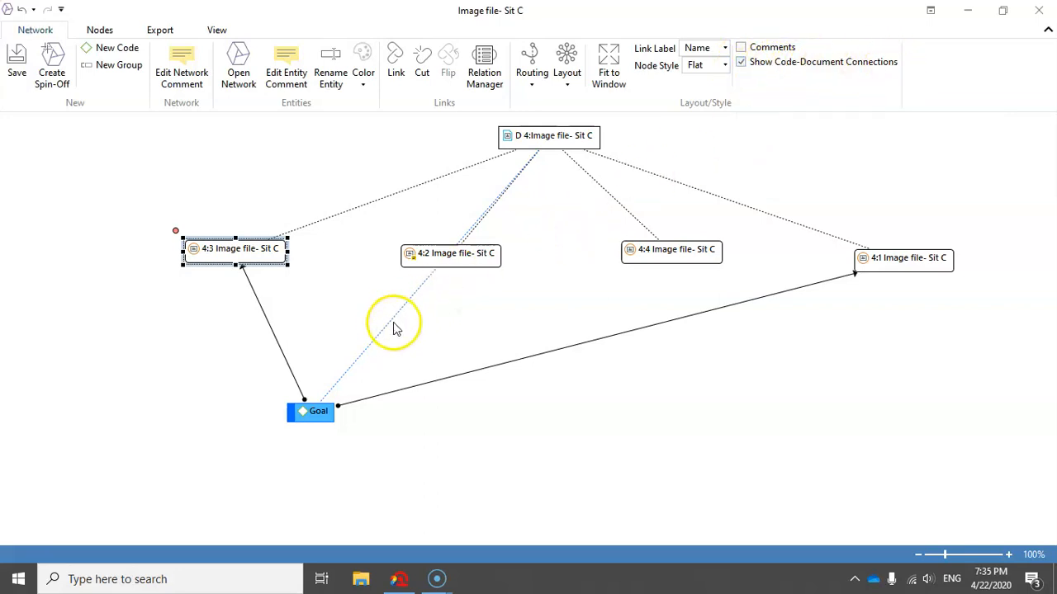
left_click(743, 64)
left_click_drag(314, 413, 339, 414)
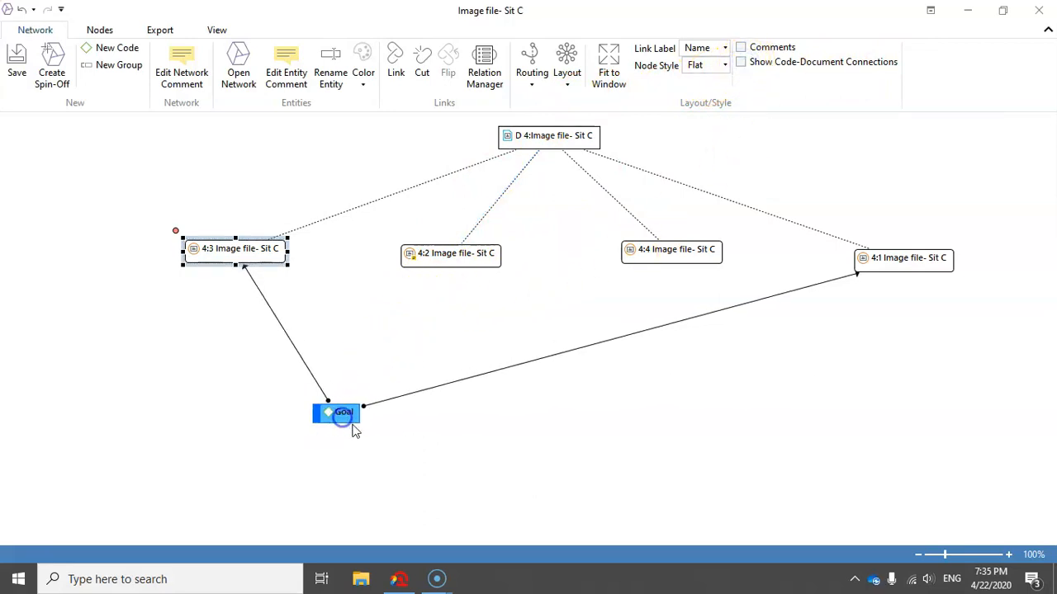
Add the neighboring codes of quotation 4:2 and place the innovation code beside Goal in a row below the quotations.
right_click(424, 256)
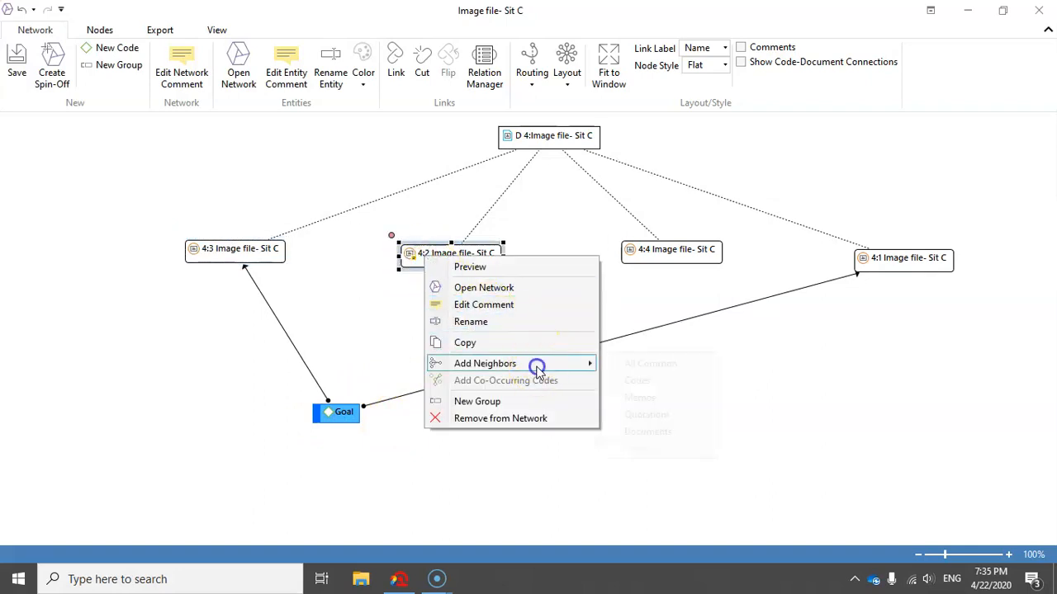
mouse_move(538, 364)
left_click(647, 384)
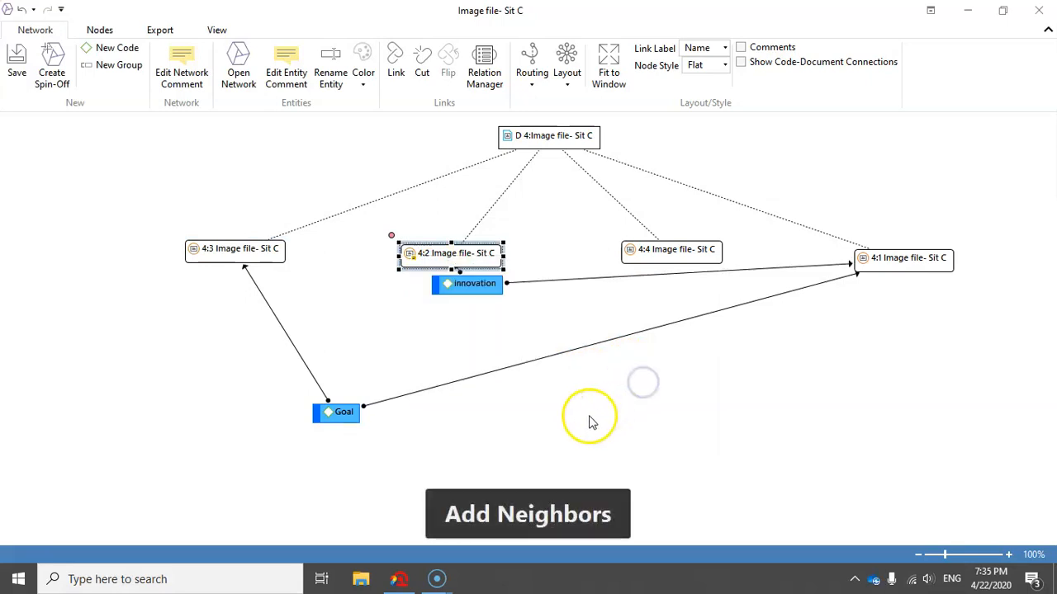
left_click_drag(471, 290, 542, 421)
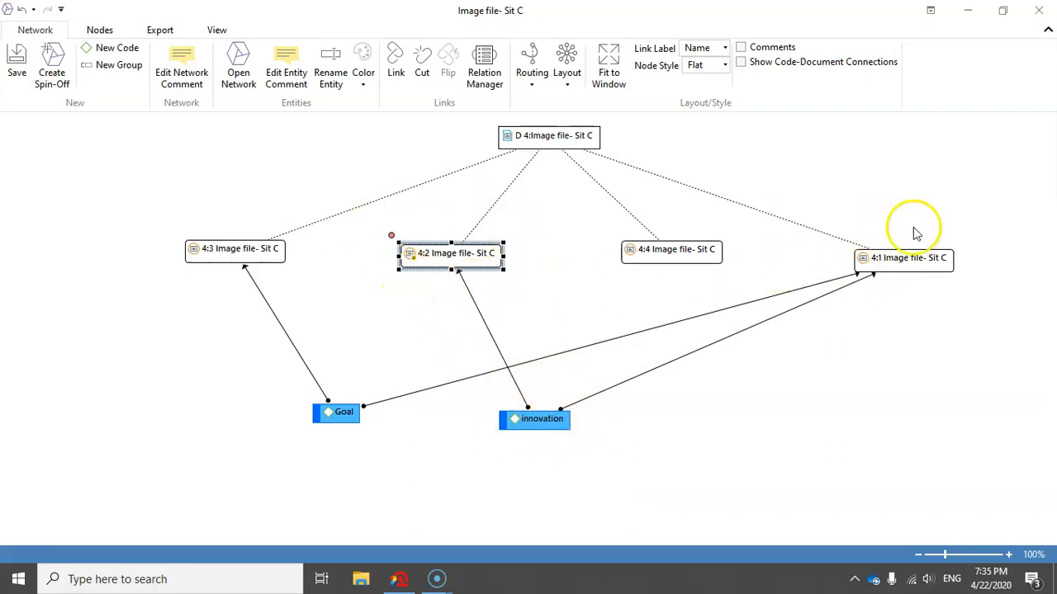
left_click_drag(550, 418, 579, 419)
Add the neighboring codes of quotation 4:4 and place Support and teamwork side by side in the code row.
left_click(669, 249)
right_click(668, 249)
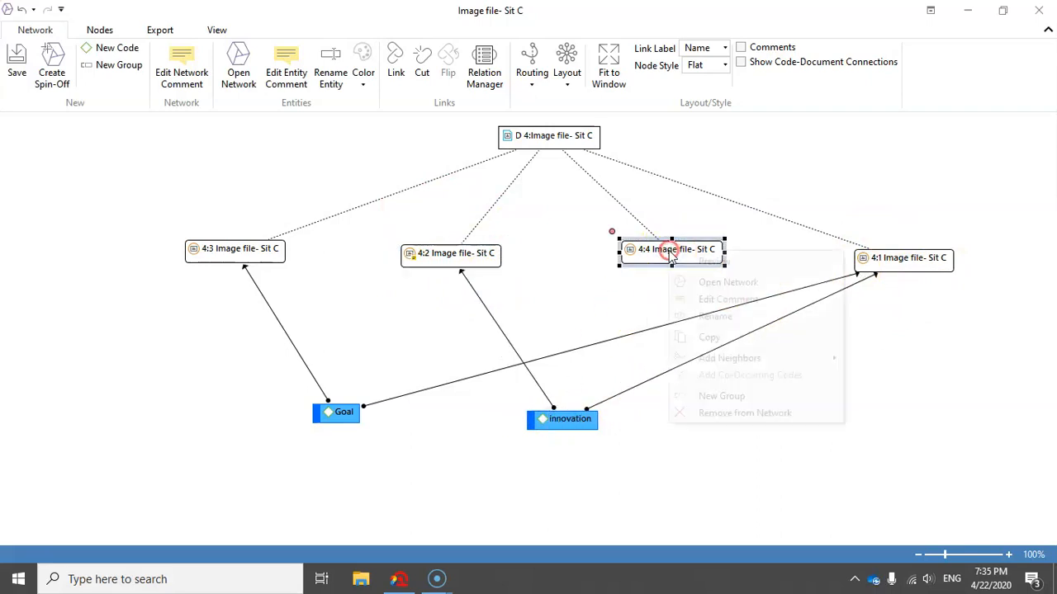
left_click(788, 357)
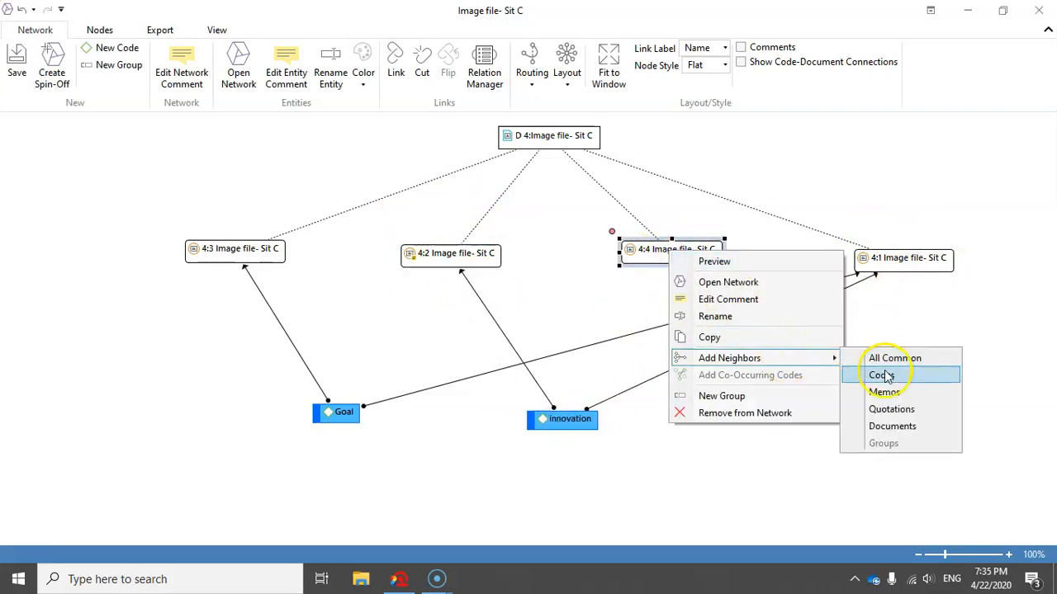
left_click(881, 373)
left_click_drag(733, 334, 794, 429)
left_click_drag(682, 280, 698, 418)
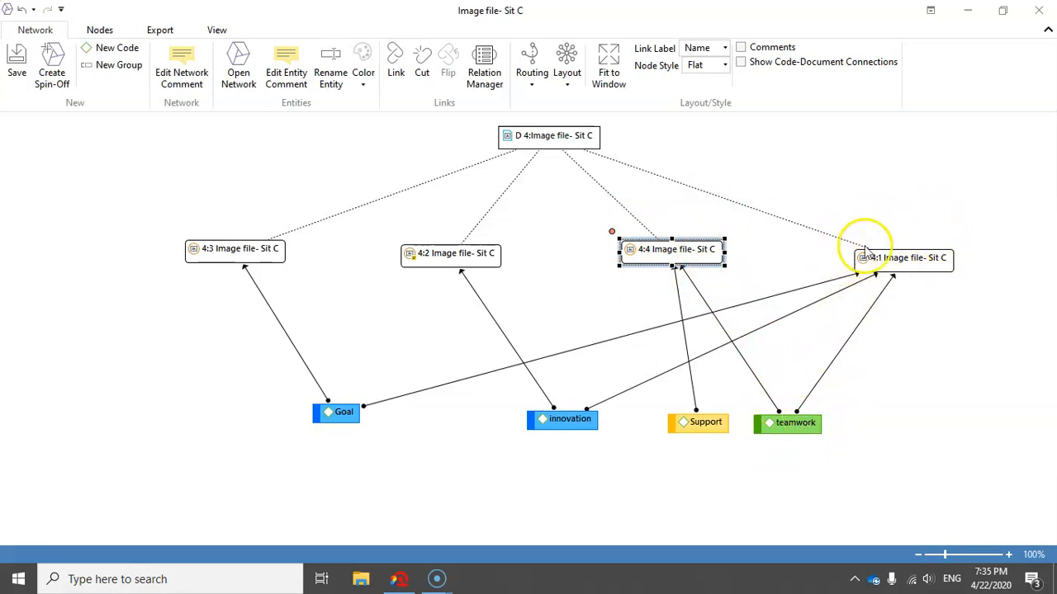
Add the neighboring codes of quotation 4:1, placing change at the end of the code row and success below the row.
left_click(900, 257)
right_click(898, 256)
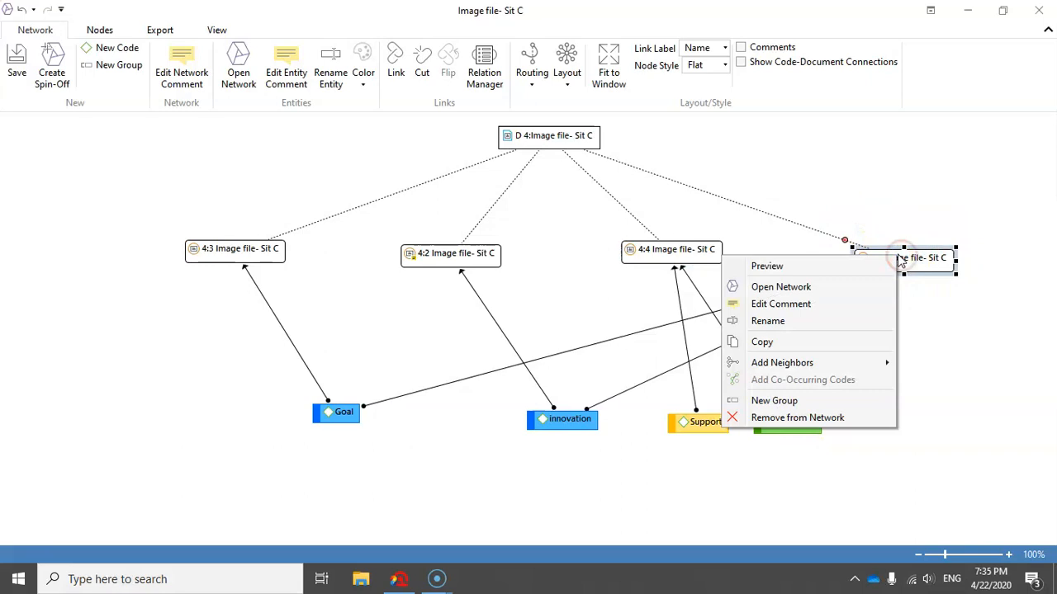
mouse_move(861, 364)
left_click(933, 379)
left_click_drag(949, 323, 987, 413)
left_click_drag(915, 295, 893, 498)
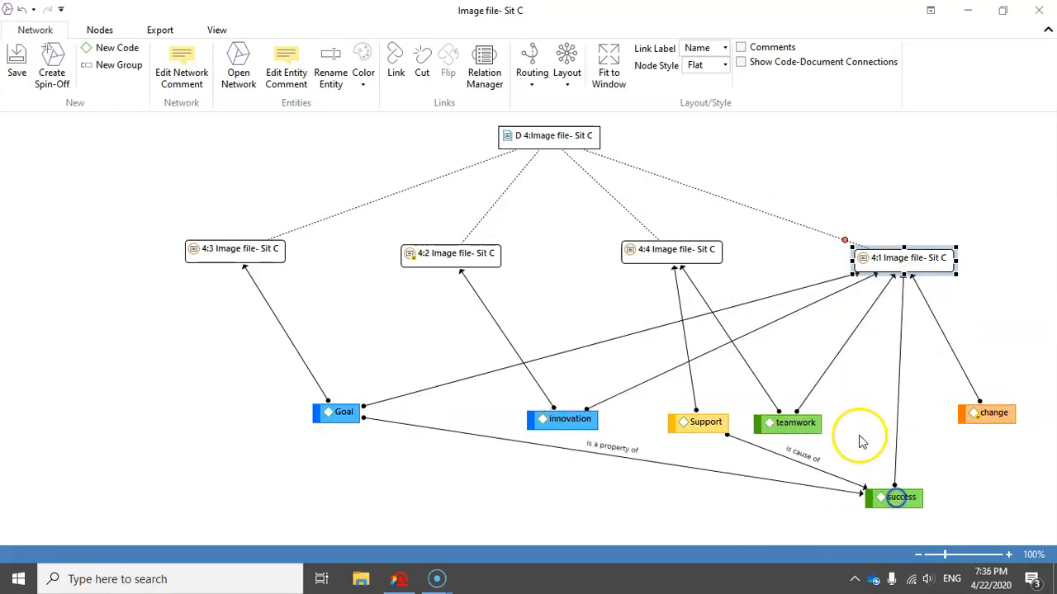
Fine-tune the code layout by raising teamwork and Support slightly and adjusting success beneath the code row.
left_click_drag(808, 417, 824, 398)
left_click_drag(894, 495, 896, 476)
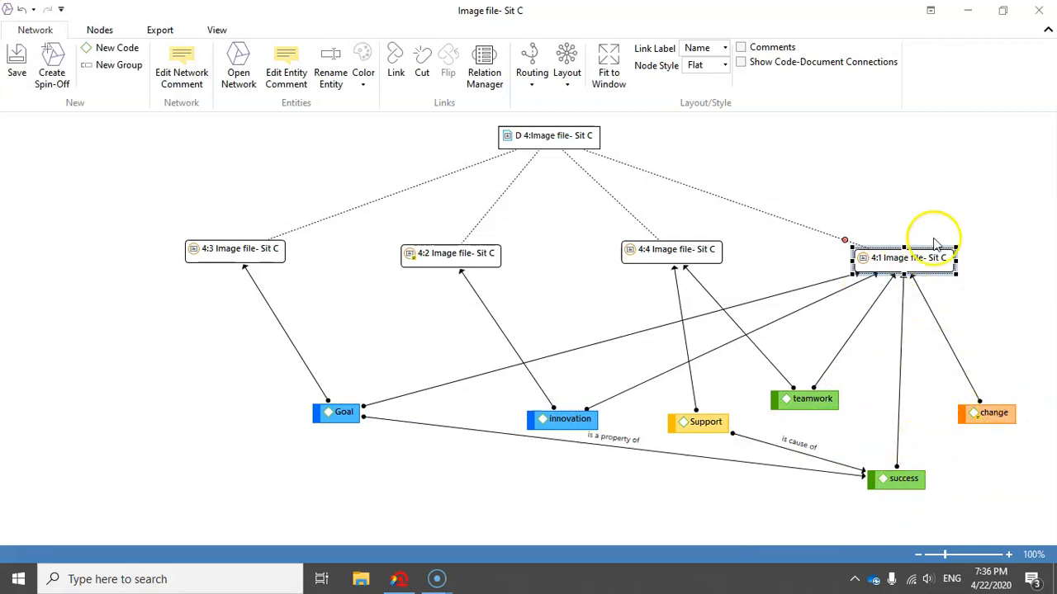
left_click(988, 414)
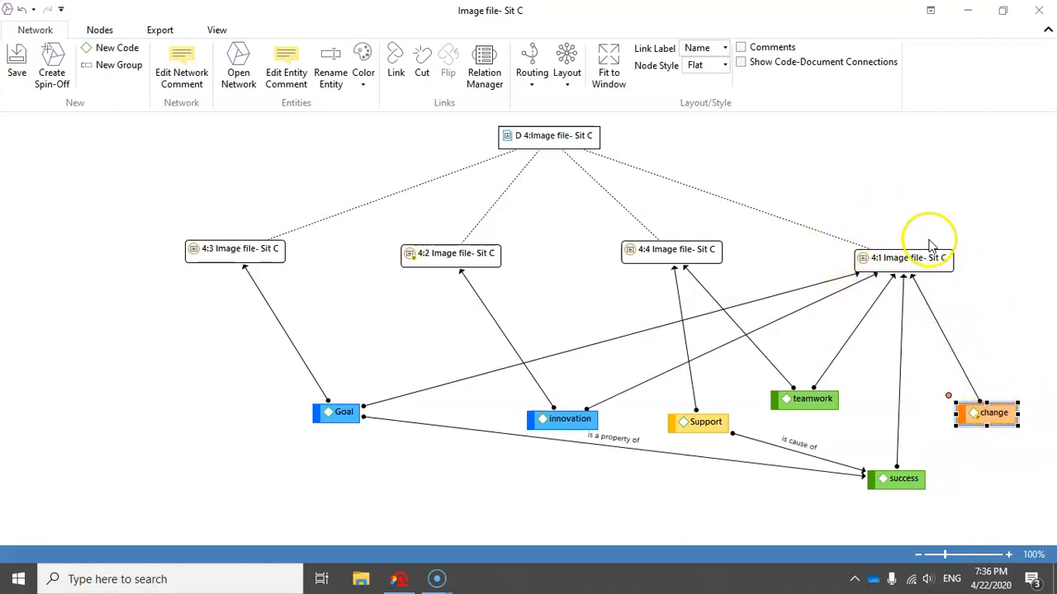
left_click_drag(902, 490, 898, 499)
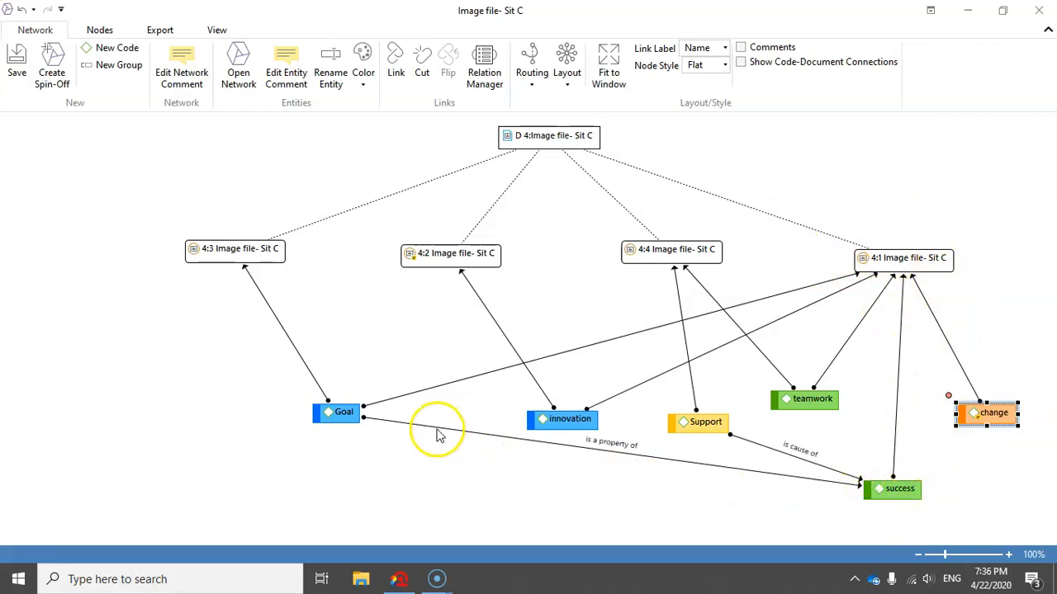
left_click_drag(714, 425, 723, 413)
left_click(709, 411)
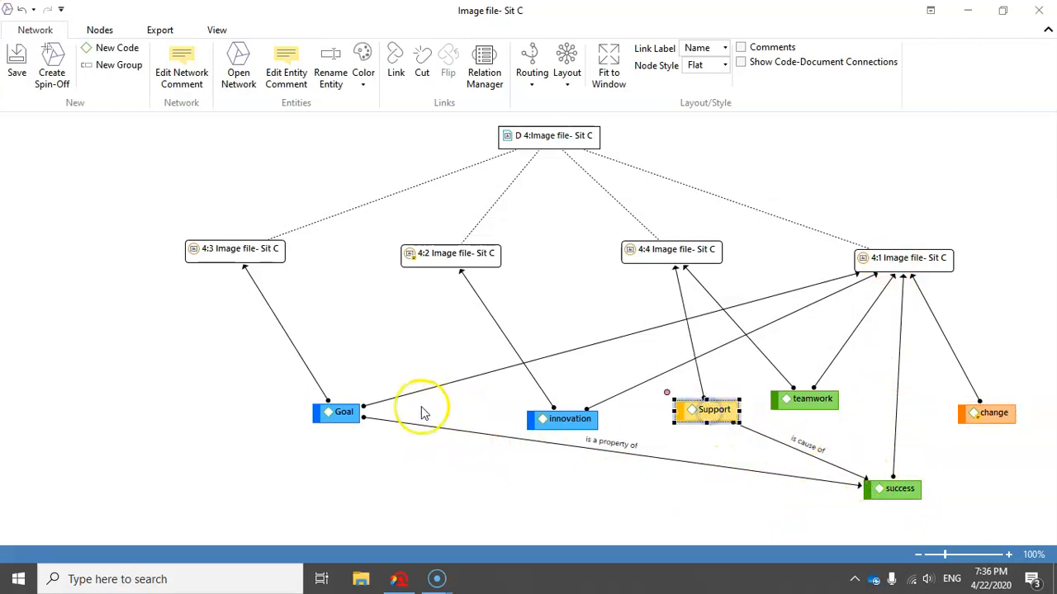
Fine-tune the code row by nudging the teamwork and change codes slightly upward.
left_click(342, 413)
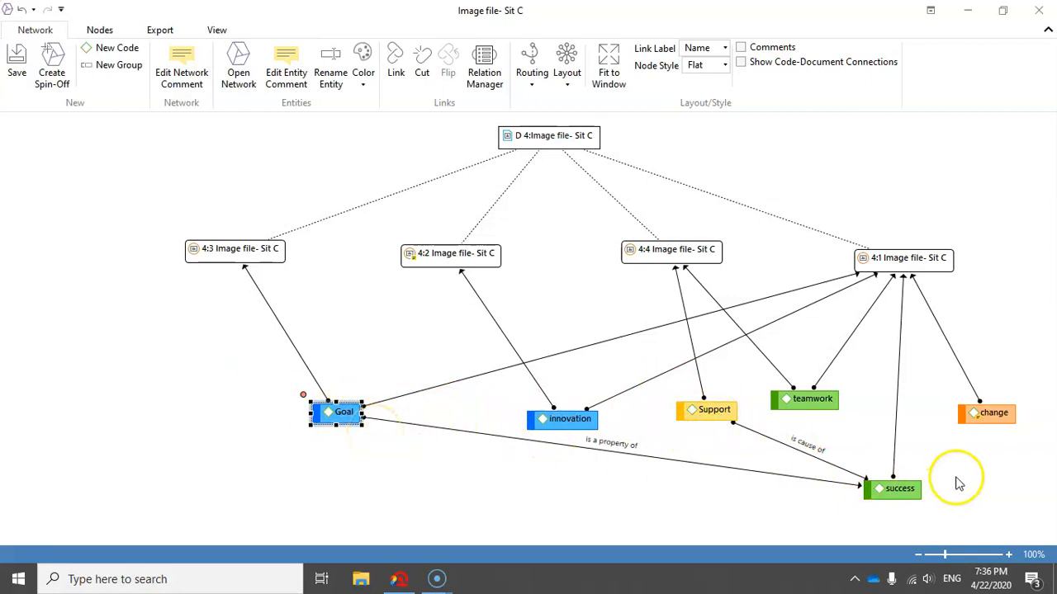
left_click_drag(821, 405, 829, 400)
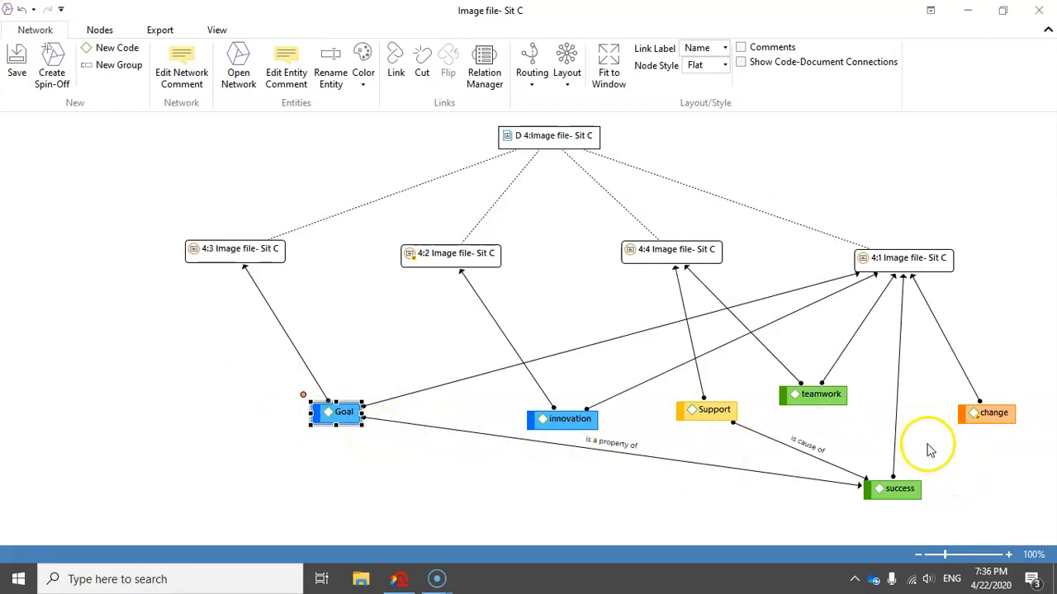
left_click_drag(998, 412, 999, 406)
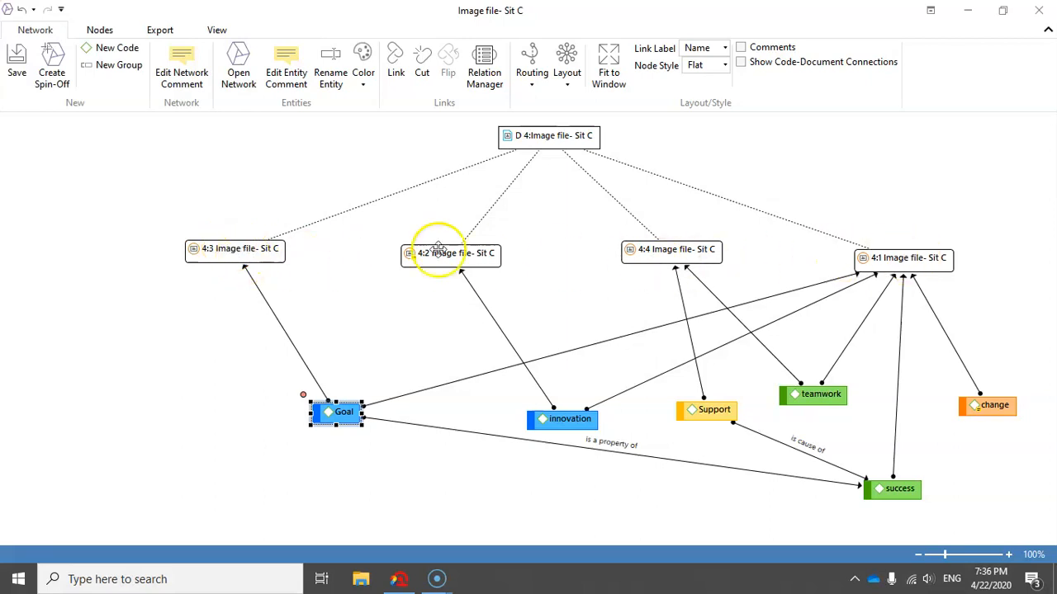
Add the neighboring memos of quotation 4:3 to the network.
left_click(246, 253)
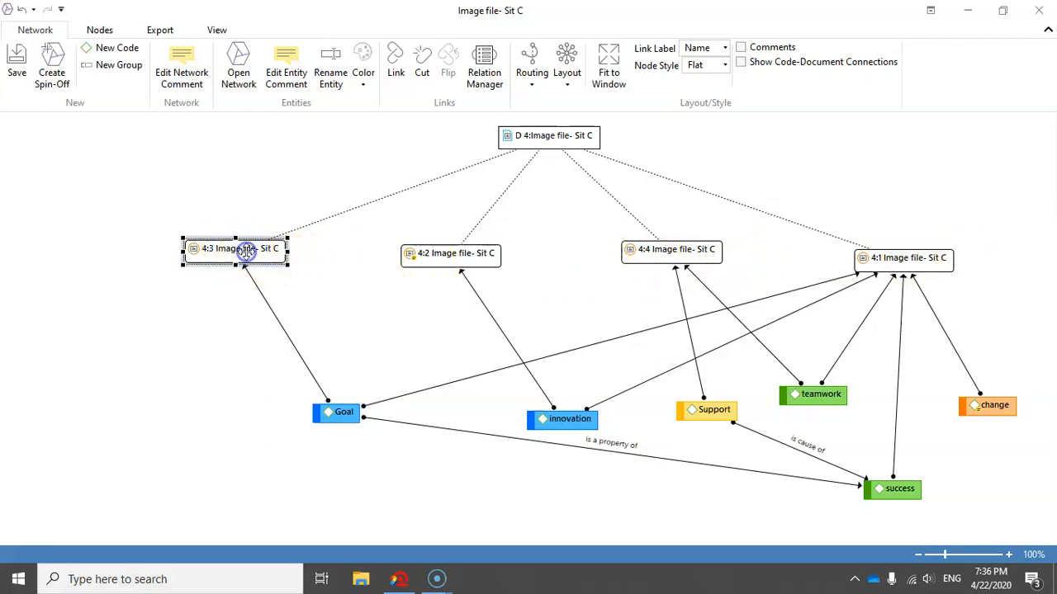
right_click(246, 252)
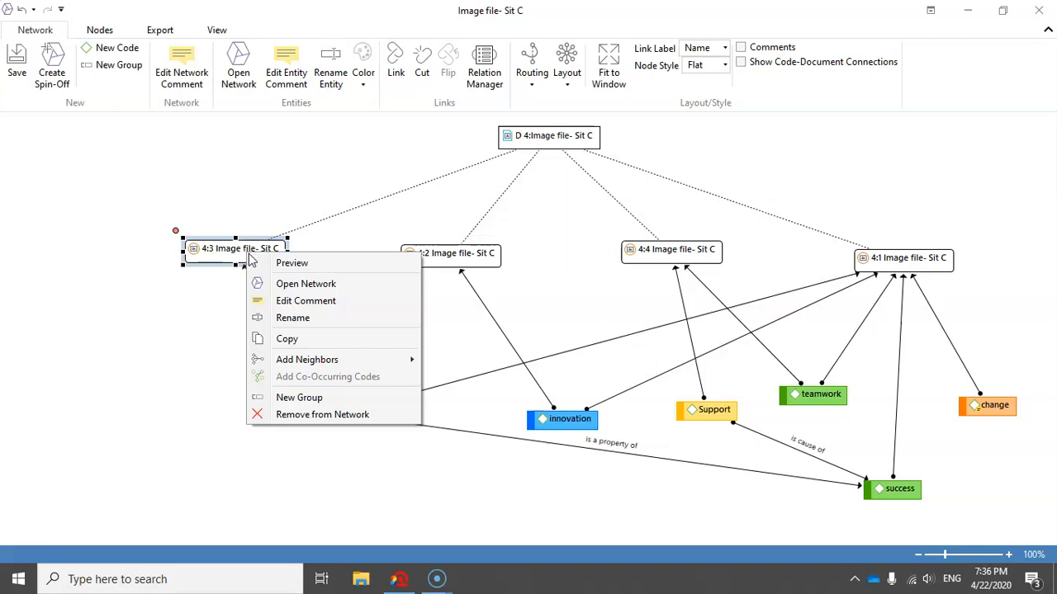
mouse_move(314, 355)
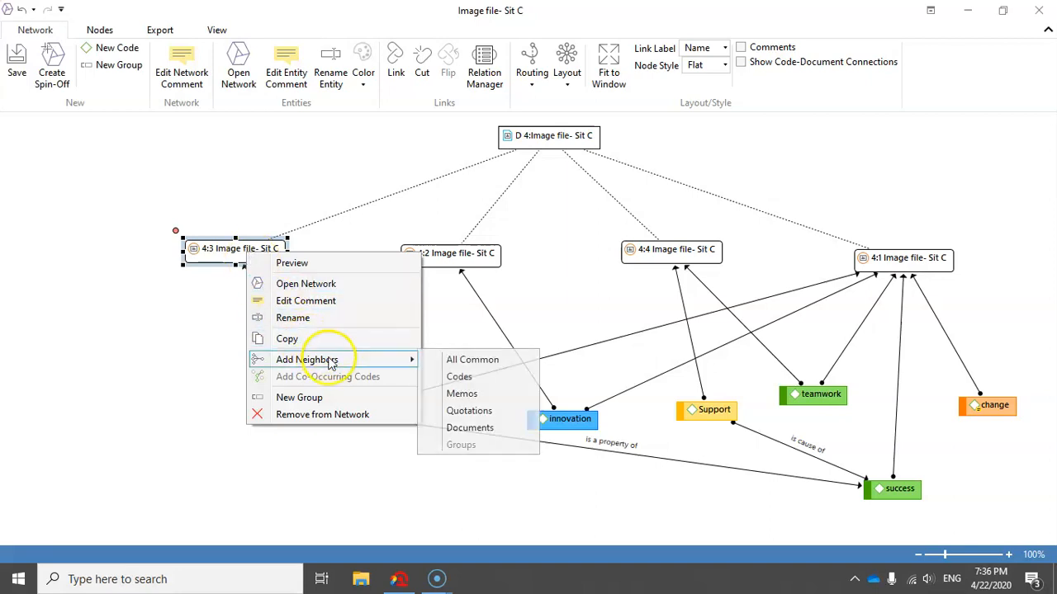
left_click(476, 397)
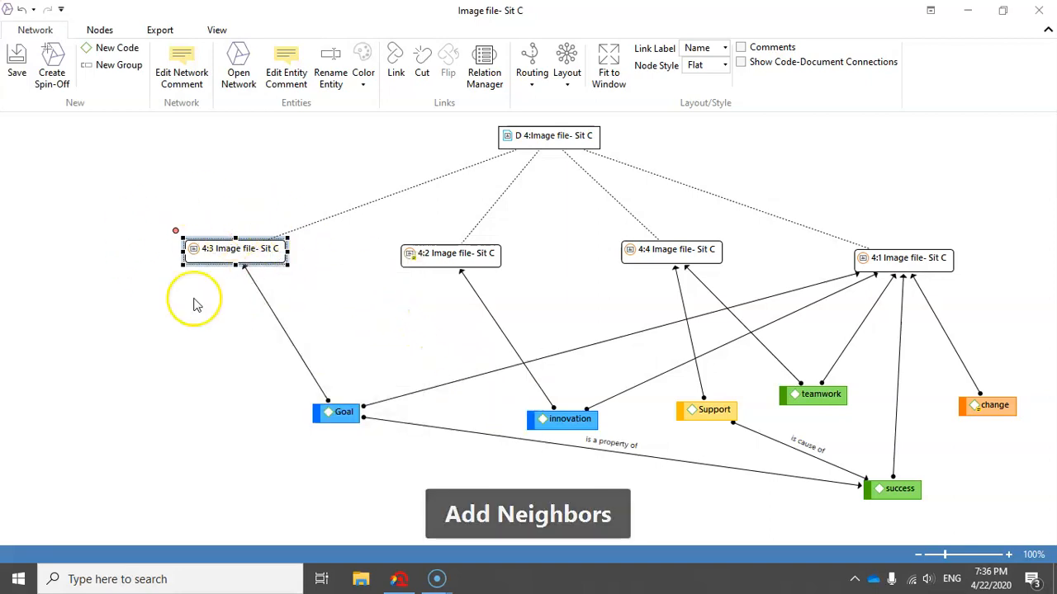
Add the neighboring memos of quotation 4:2 and place "memo 2- methodology" just below and between quotations 4:2 and 4:4.
left_click(425, 254)
right_click(425, 255)
mouse_move(545, 363)
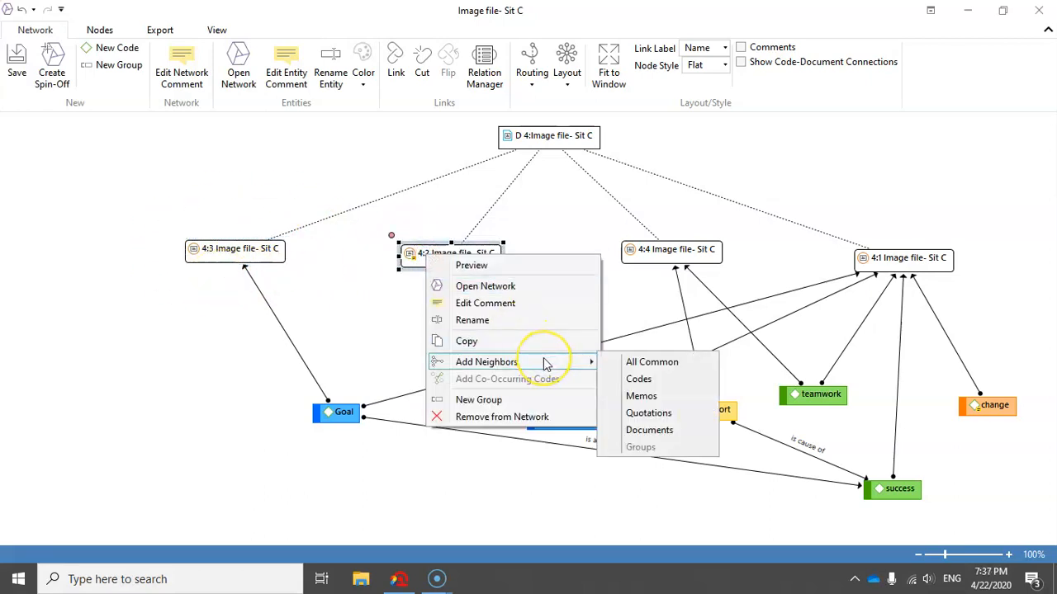
left_click(672, 397)
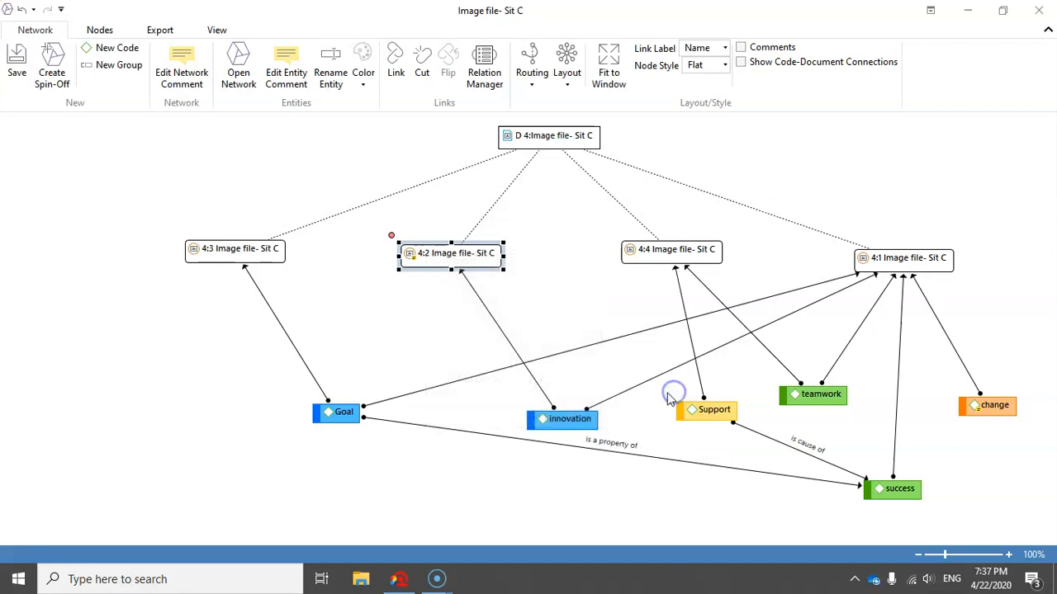
left_click_drag(470, 293, 584, 312)
left_click(587, 291)
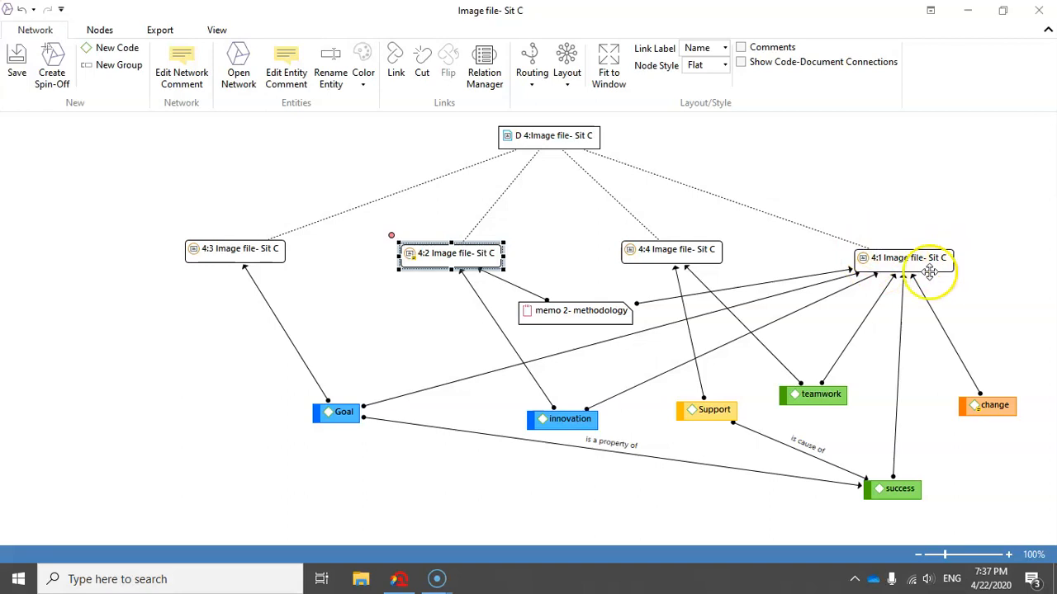
left_click_drag(601, 303, 603, 295)
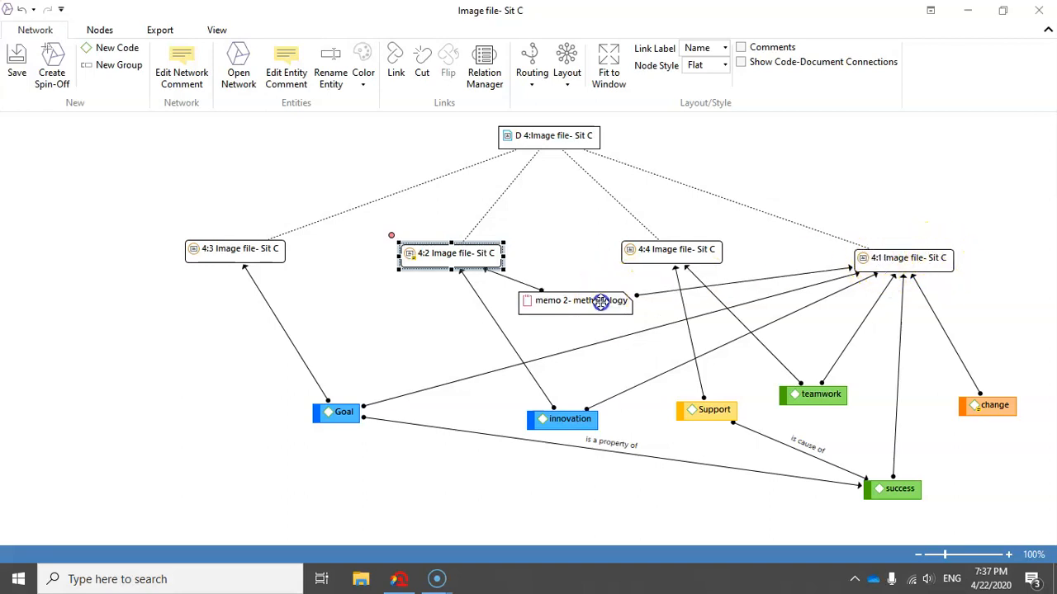
Add the neighboring memos of quotation 4:4 to the network.
left_click(650, 250)
right_click(650, 250)
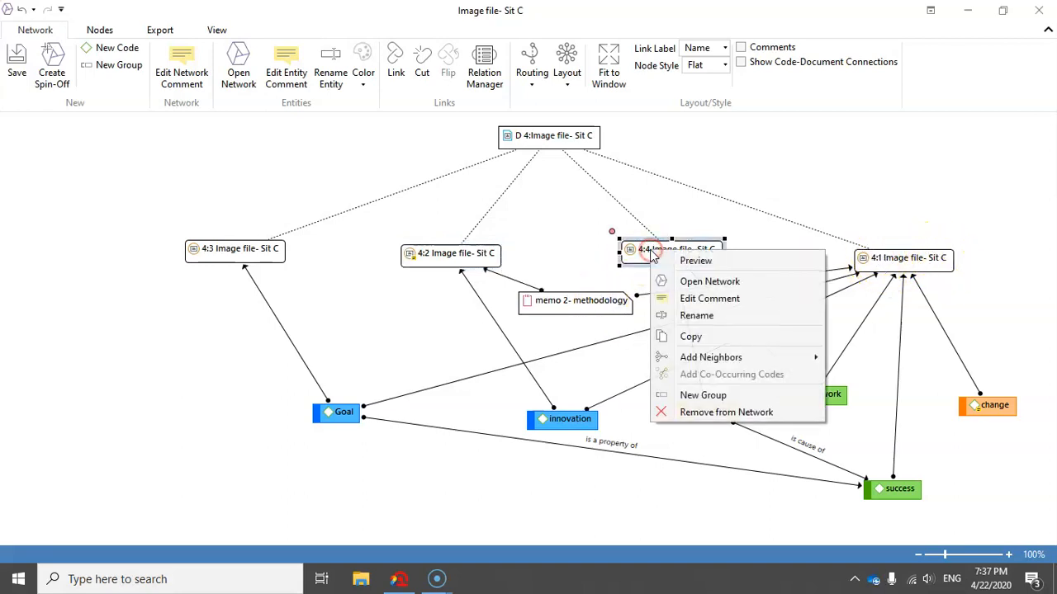
mouse_move(776, 356)
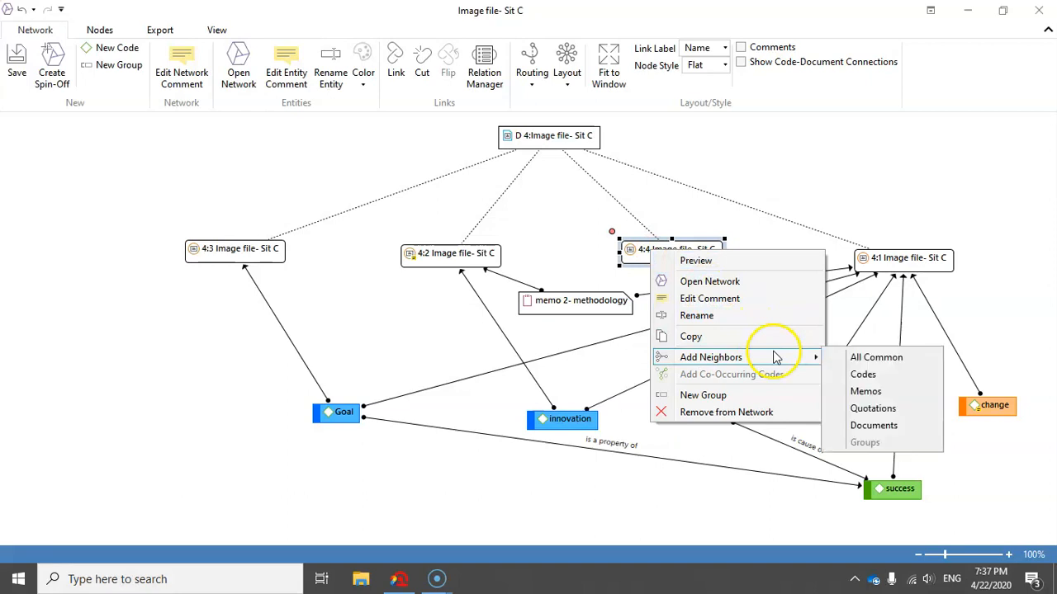
left_click(857, 383)
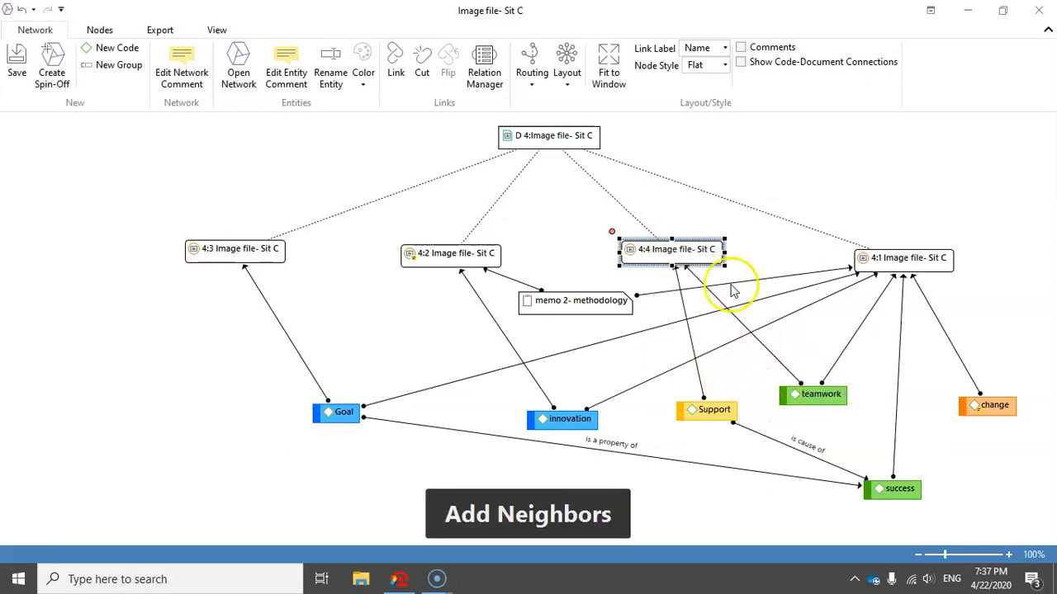
Raise quotation 4:1 level with quotation 4:4 and add its neighboring memos.
left_click_drag(916, 263, 922, 256)
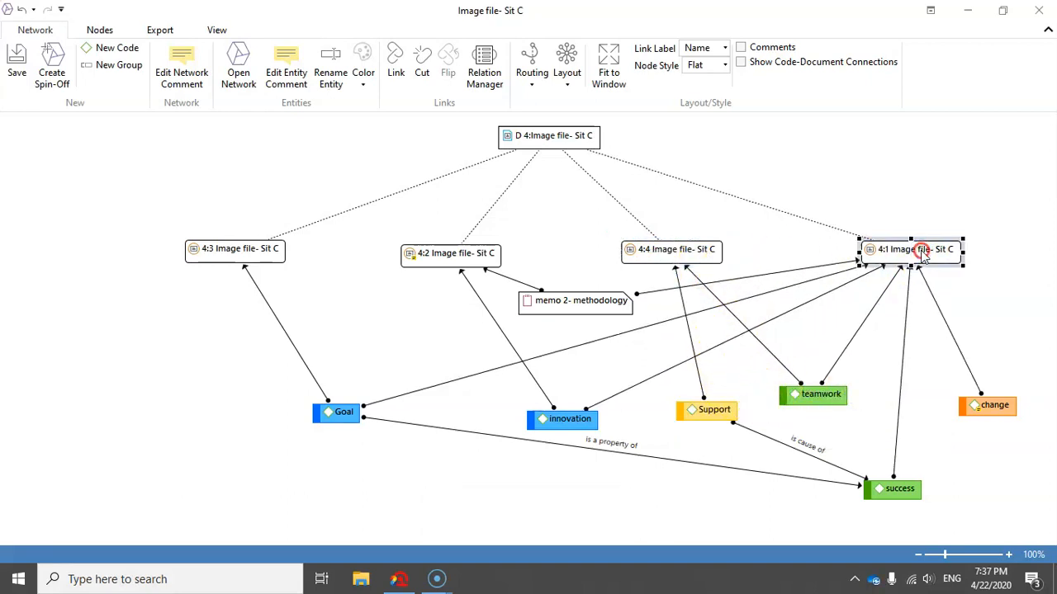
right_click(920, 250)
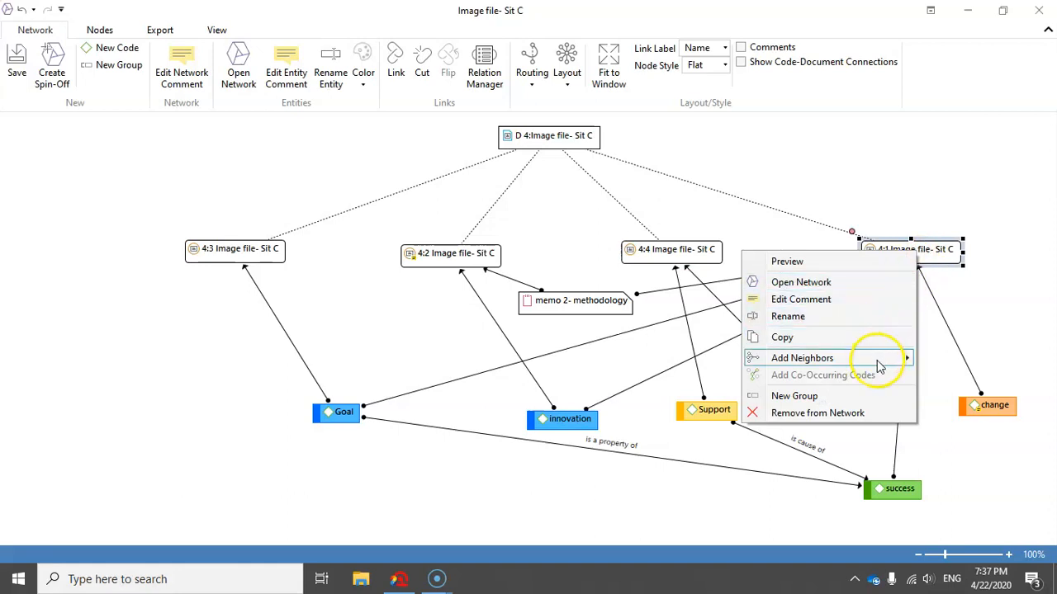
mouse_move(880, 367)
left_click(982, 395)
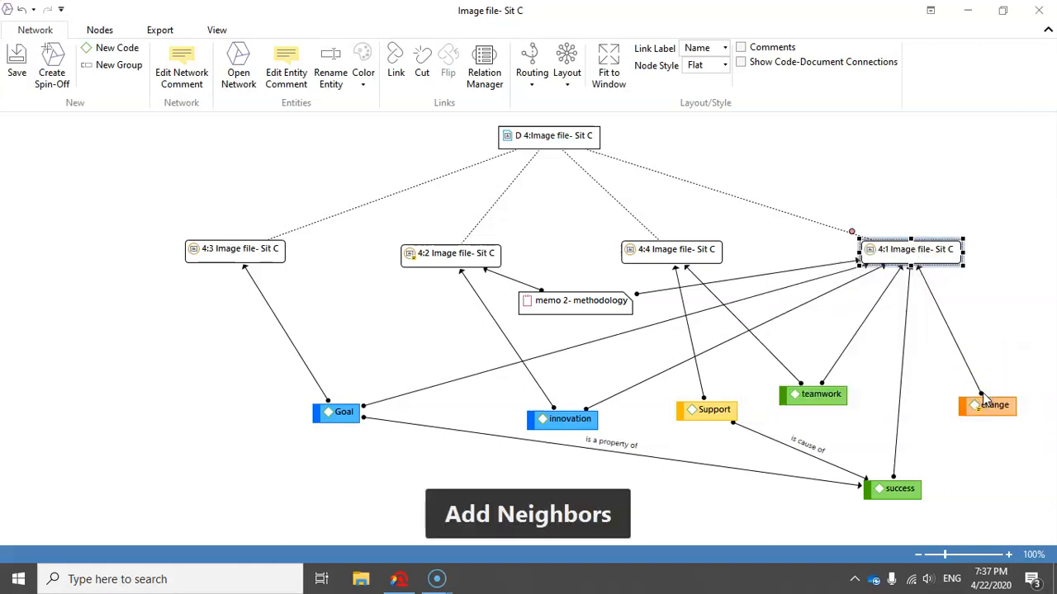
left_click(897, 196)
left_click(904, 248)
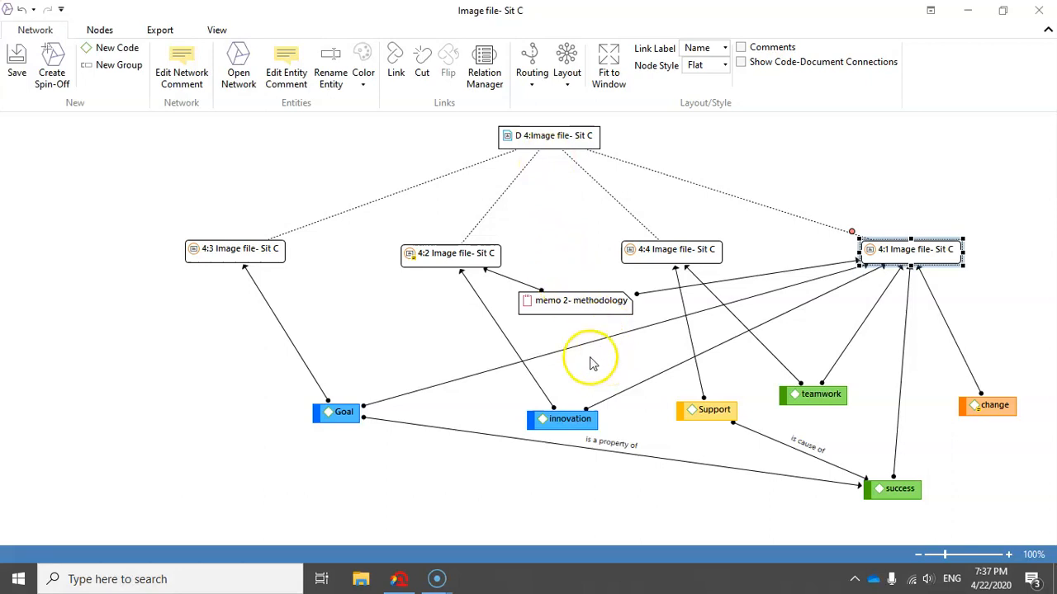
Add the neighboring quotations of quotation 4:3 to the network.
left_click(544, 302)
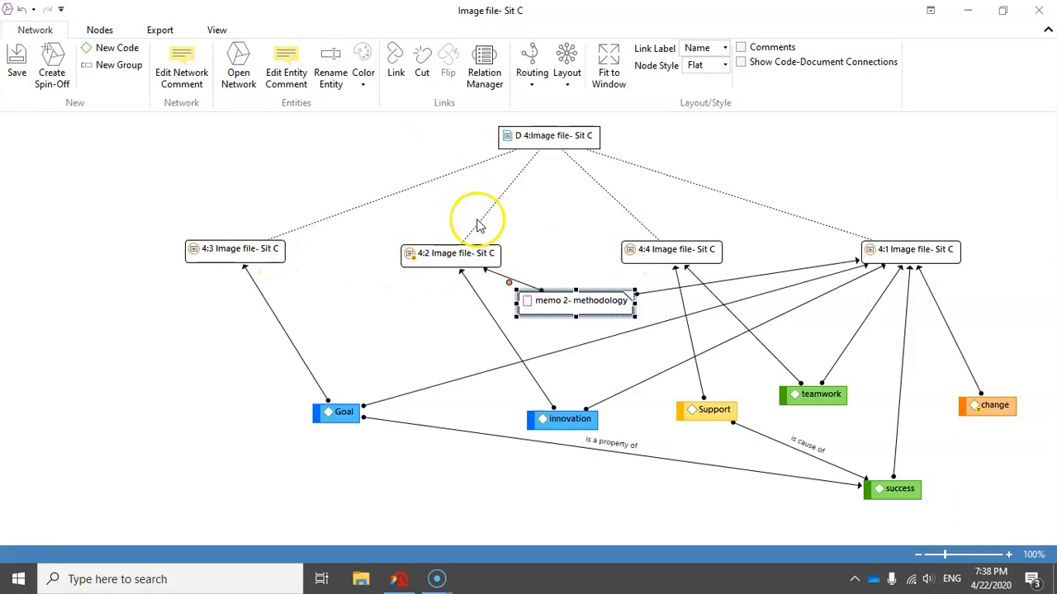
left_click(208, 249)
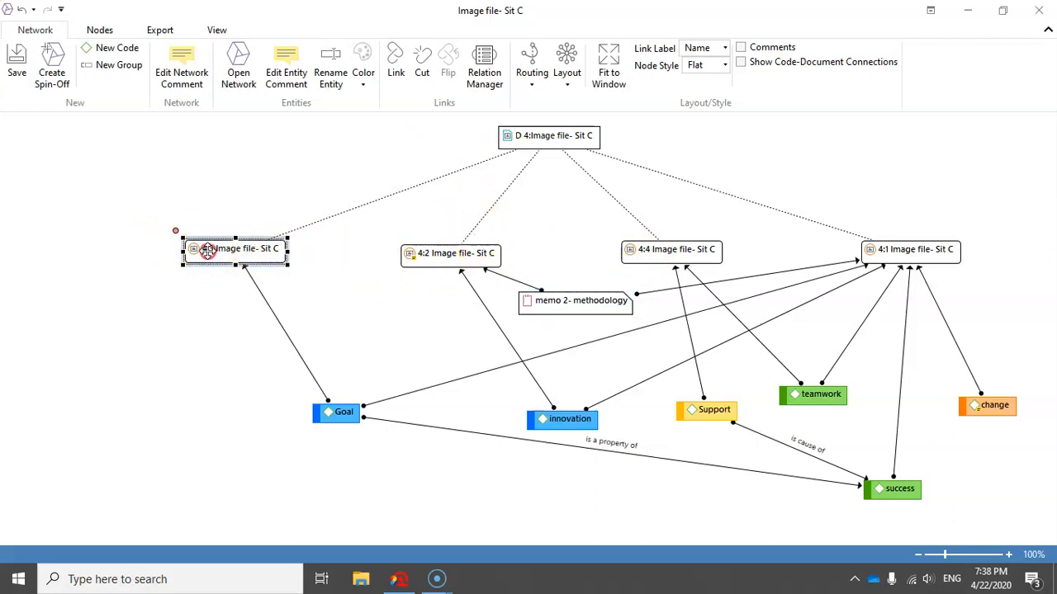
right_click(208, 253)
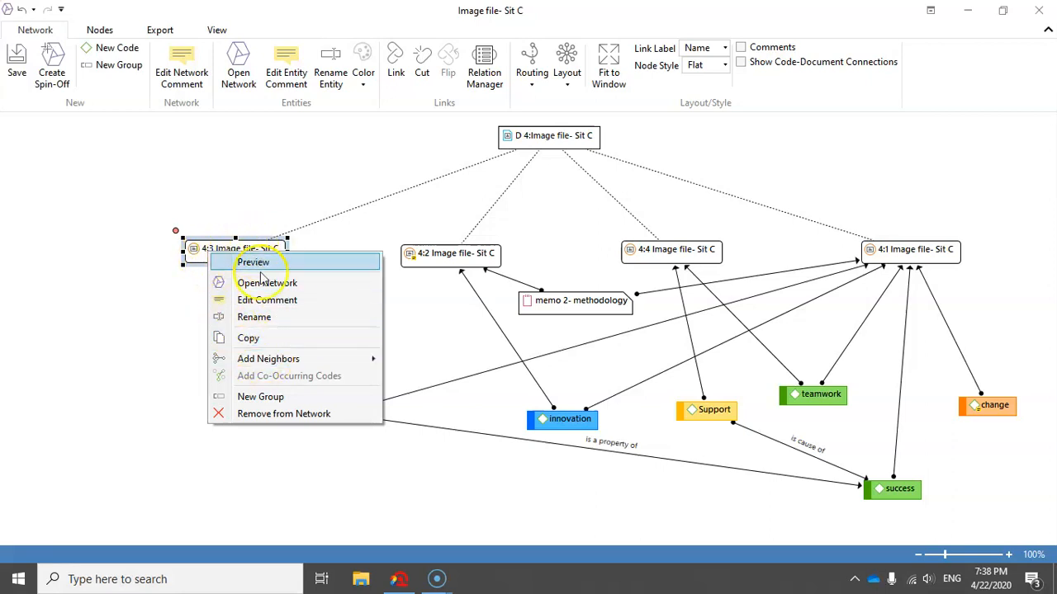
mouse_move(312, 362)
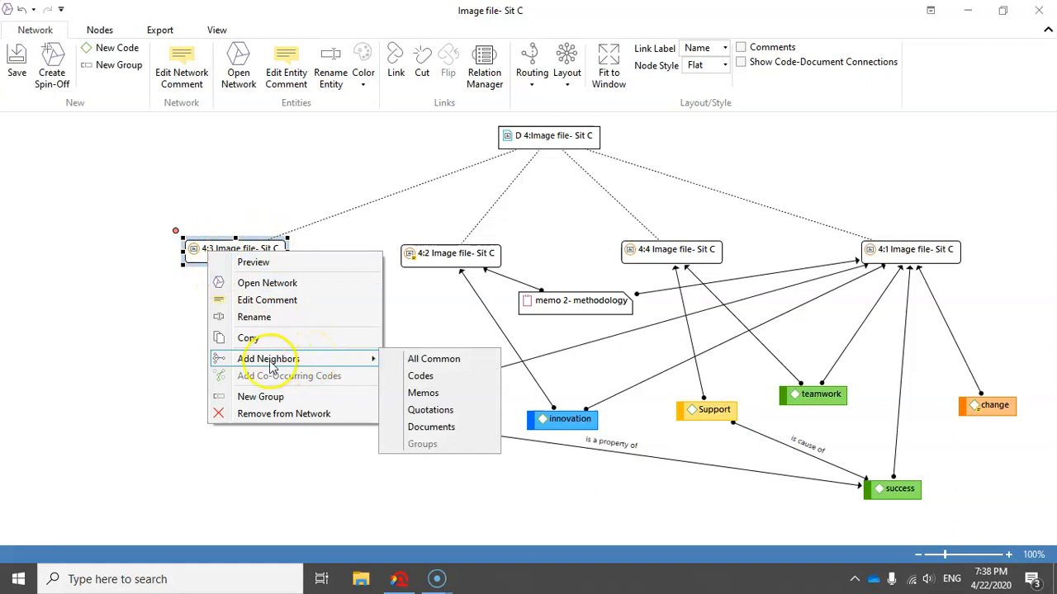
left_click(447, 413)
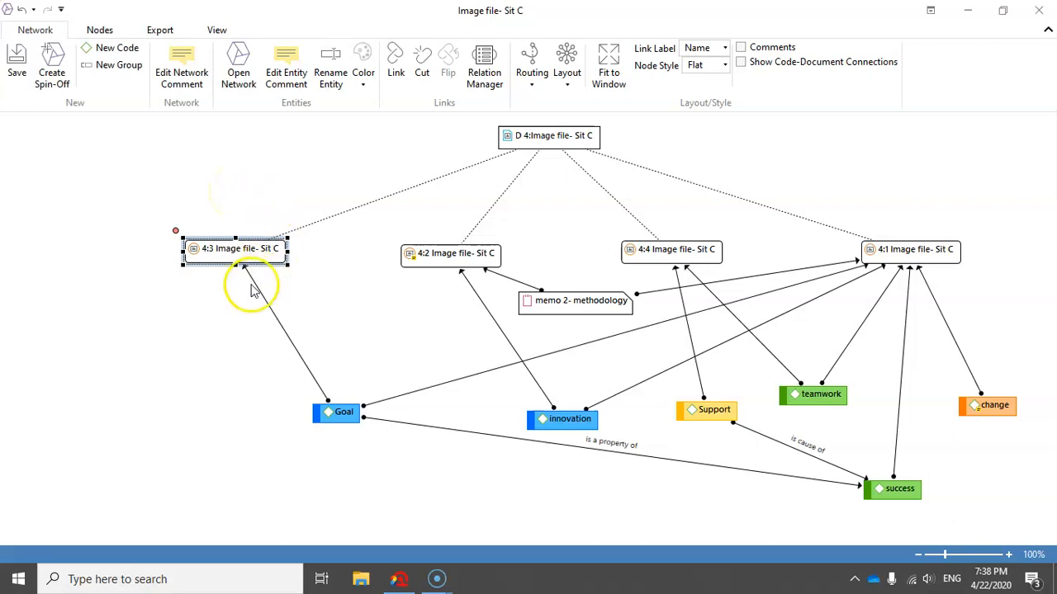
Add the neighboring quotations of quotation 4:2 to the network.
left_click(456, 259)
right_click(459, 261)
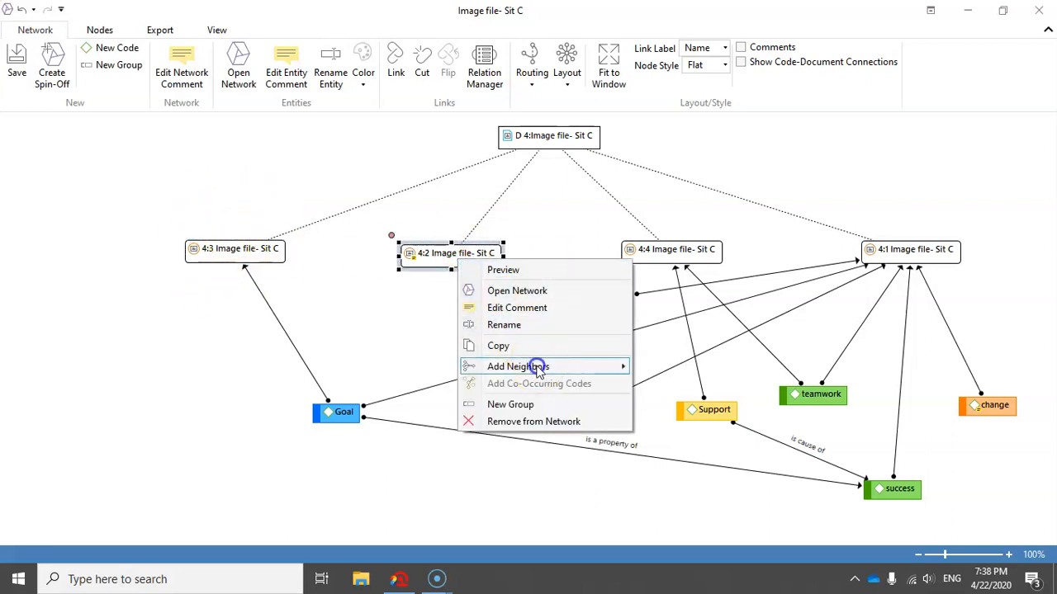
mouse_move(619, 364)
left_click(679, 419)
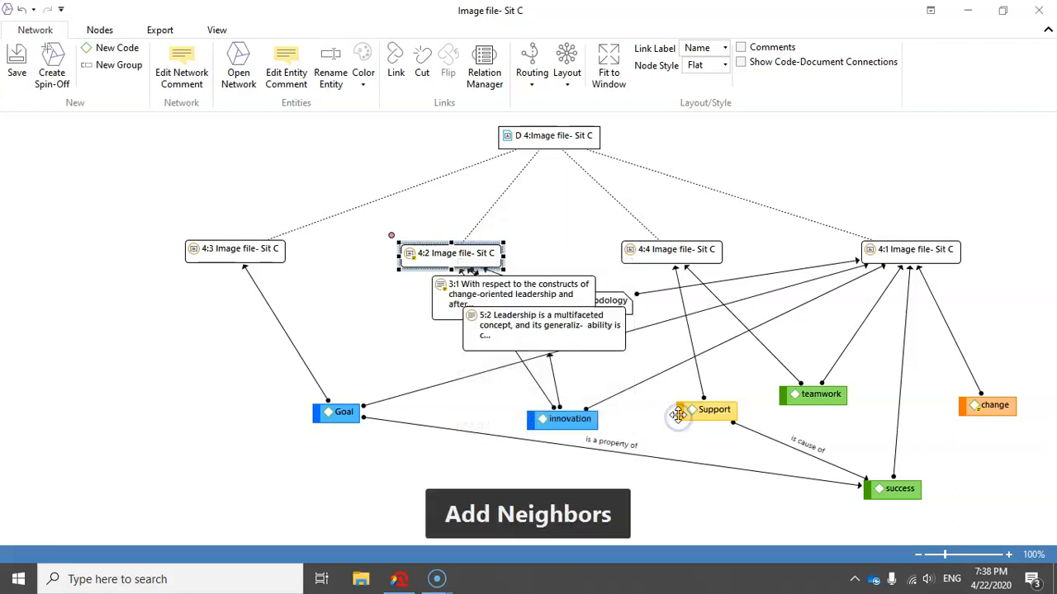
Move quotation 4:3 and Goal farther left, raise 4:2 slightly, and arrange quotations 3:1 and 5:2 side by side below it.
left_click_drag(476, 299, 302, 319)
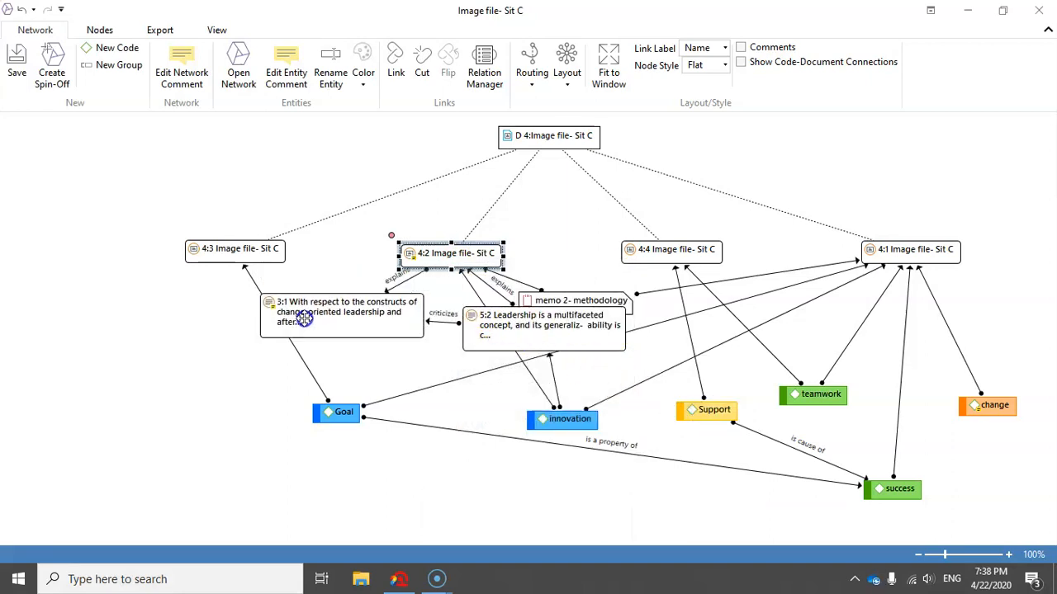
left_click_drag(266, 255, 132, 260)
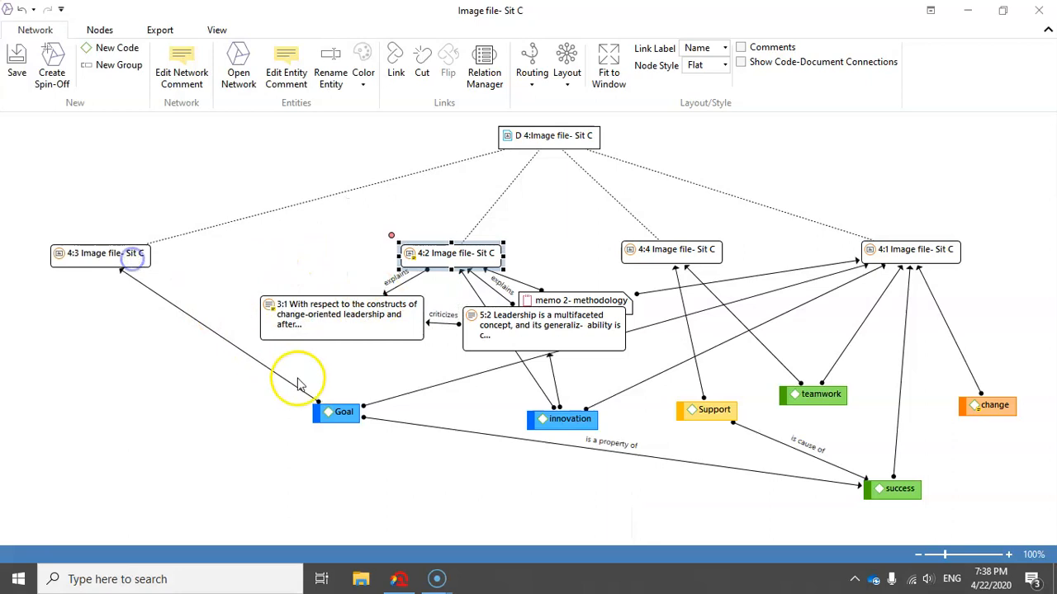
left_click_drag(323, 414, 147, 468)
left_click_drag(357, 299, 269, 308)
left_click_drag(514, 333, 424, 344)
left_click_drag(292, 320, 234, 325)
mouse_move(431, 248)
left_mouse_down()
mouse_move(384, 234)
mouse_move(428, 231)
left_mouse_up()
left_click_drag(423, 322, 382, 313)
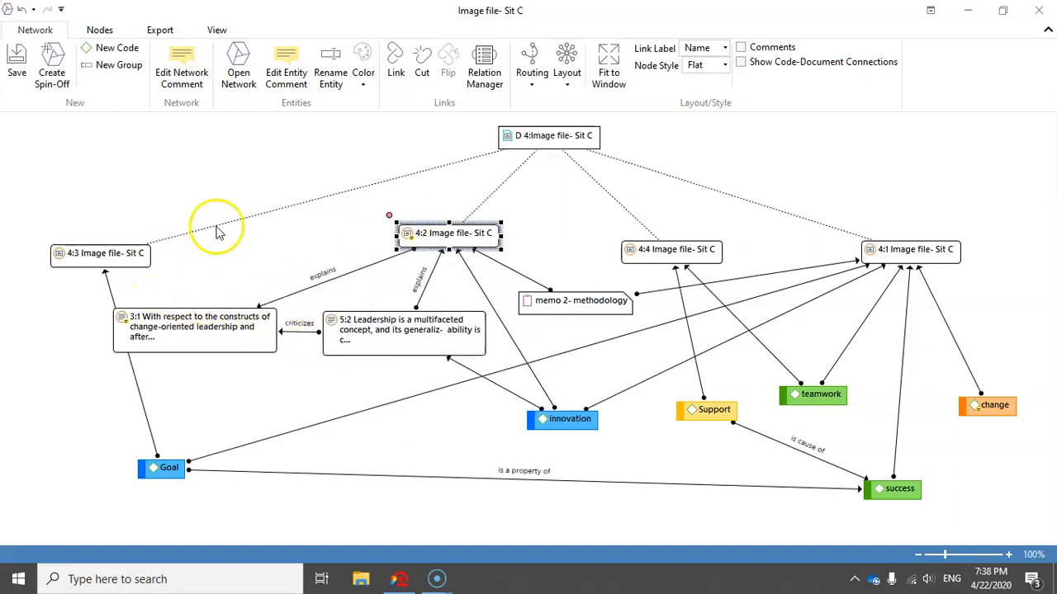
Fit the network to the window and nudge quotations 3:1 and 5:2 slightly to the right.
left_click(609, 68)
left_click(276, 260)
left_click_drag(199, 342, 214, 345)
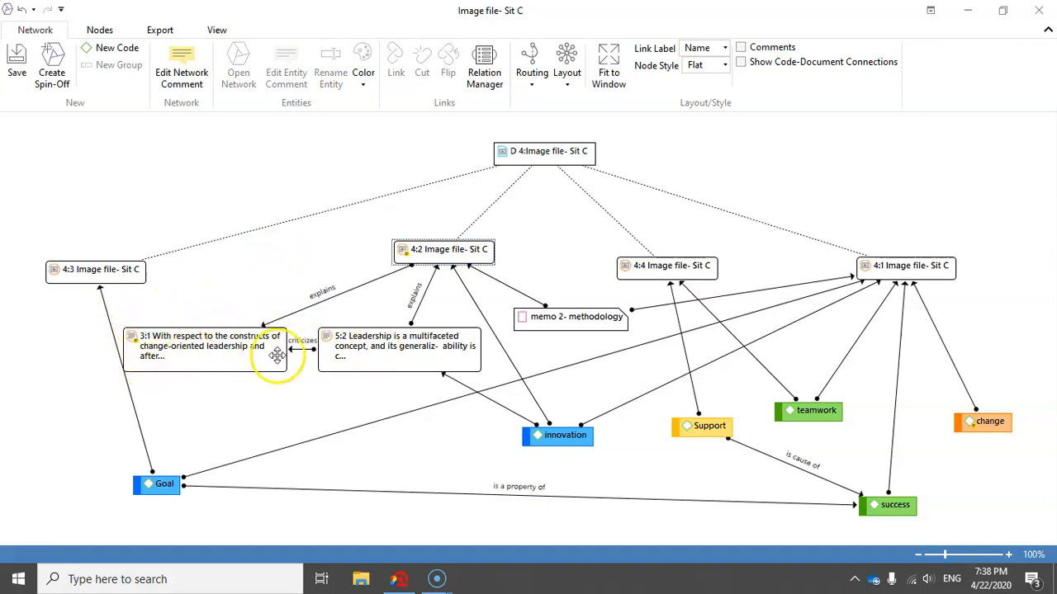
left_click(367, 353)
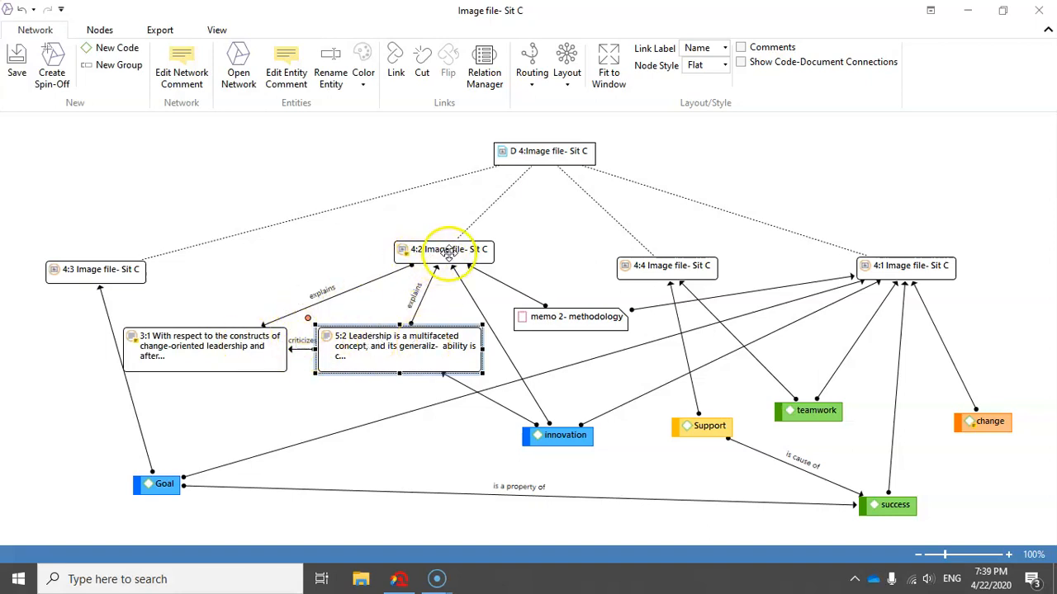
left_click_drag(431, 343, 415, 363)
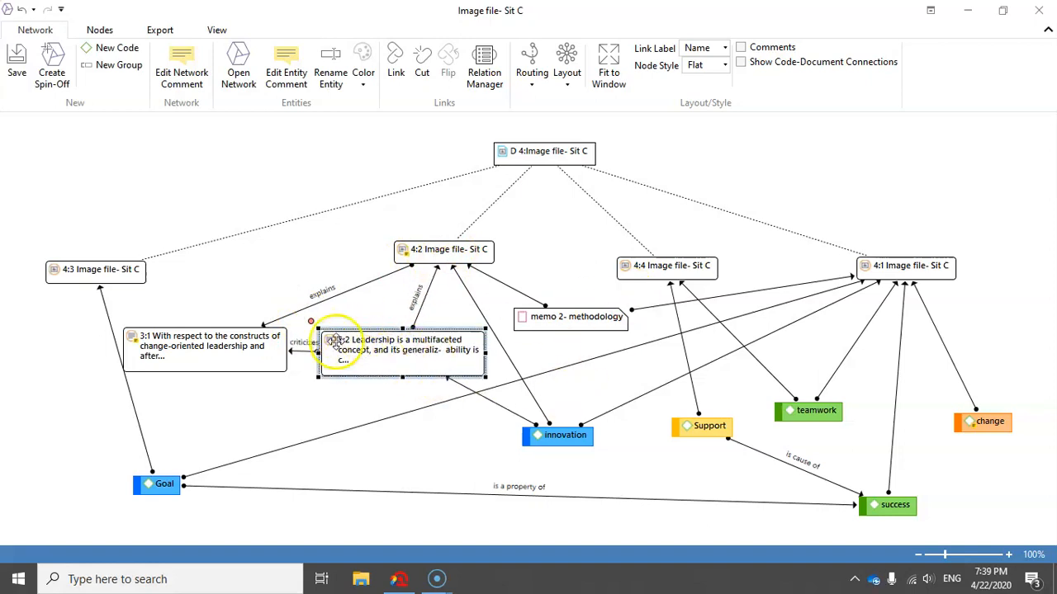
left_click(560, 438)
left_click(369, 353)
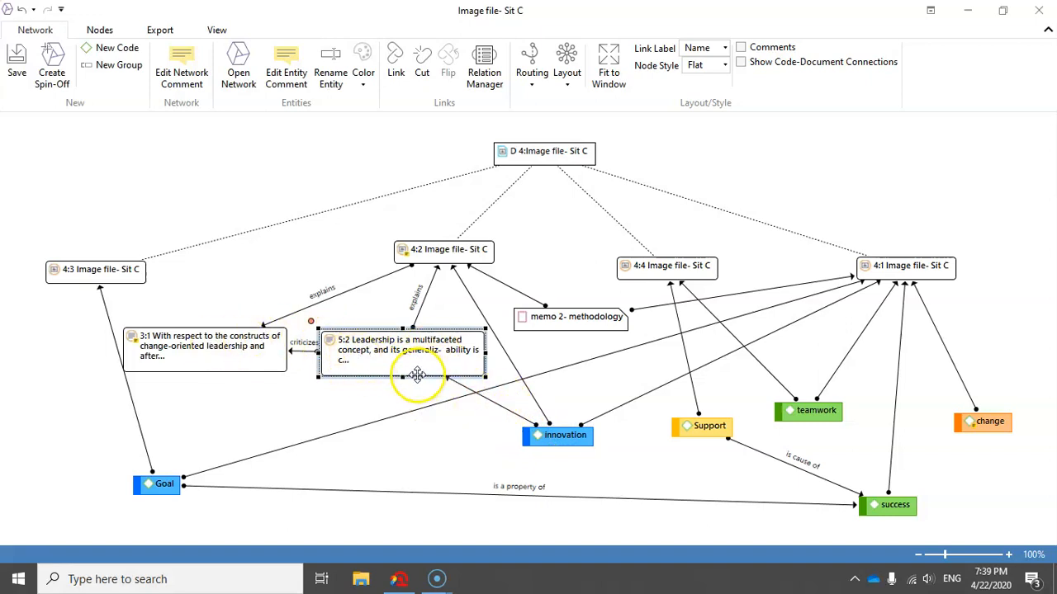
Add the neighboring quotations of quotation 4:4 to the network.
left_click(670, 269)
right_click(671, 269)
mouse_move(764, 377)
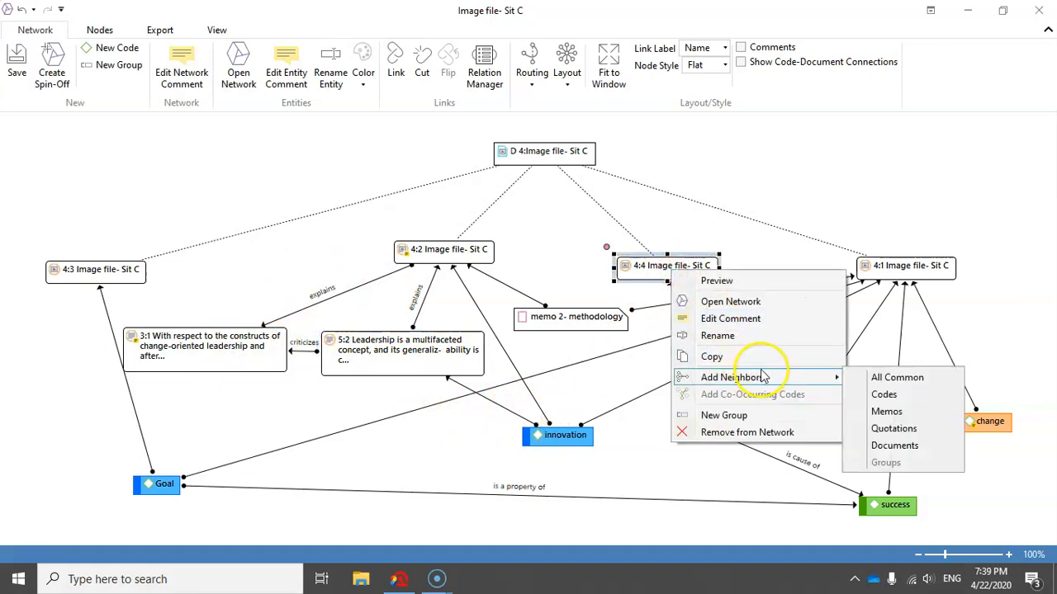
left_click(893, 428)
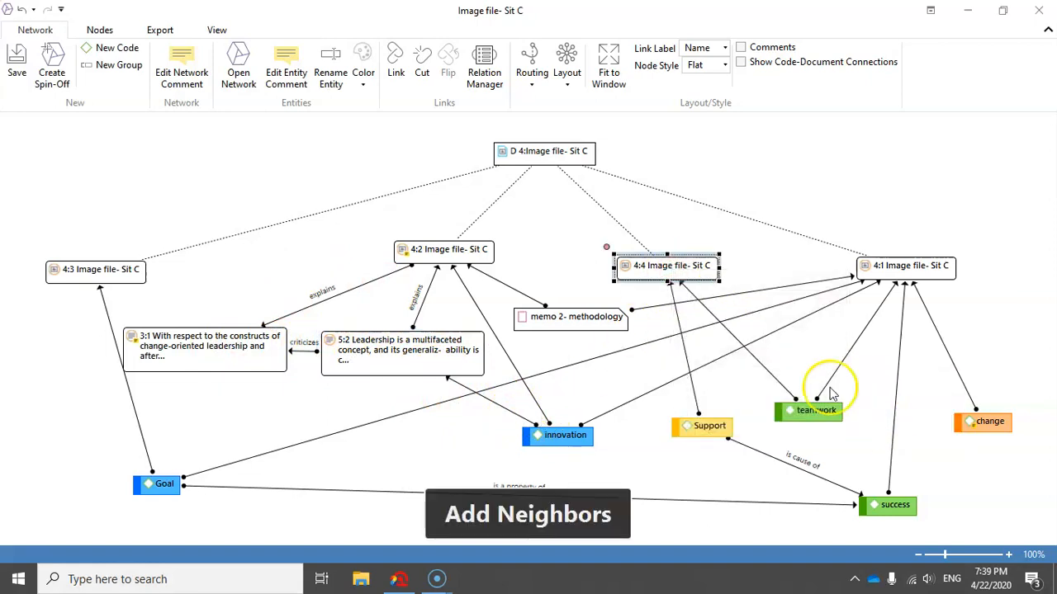
Add the neighboring quotations of quotation 4:1 to the network.
left_click(895, 269)
right_click(896, 273)
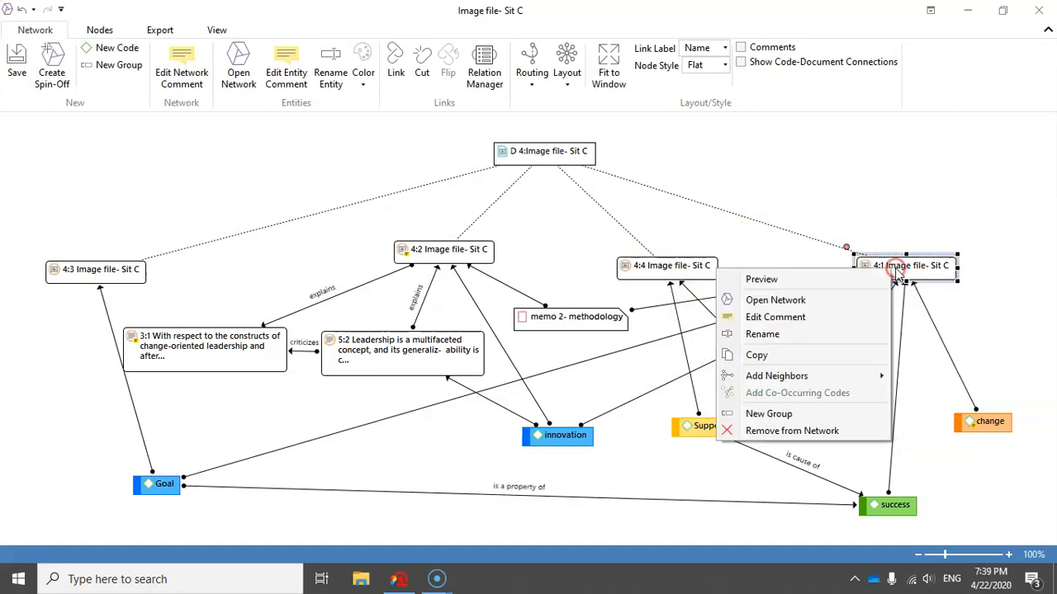
mouse_move(905, 375)
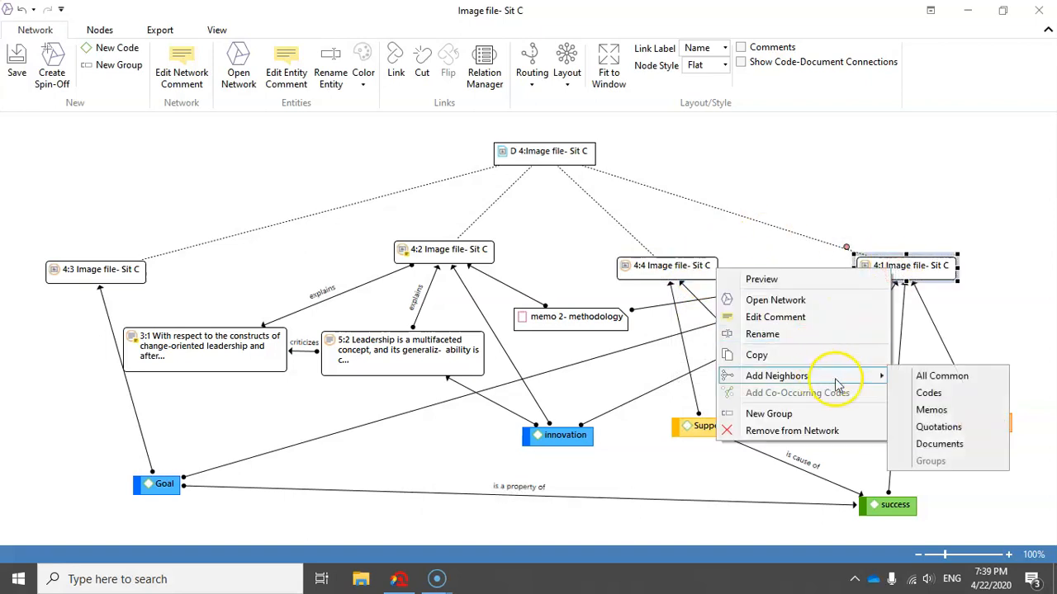
left_click(938, 427)
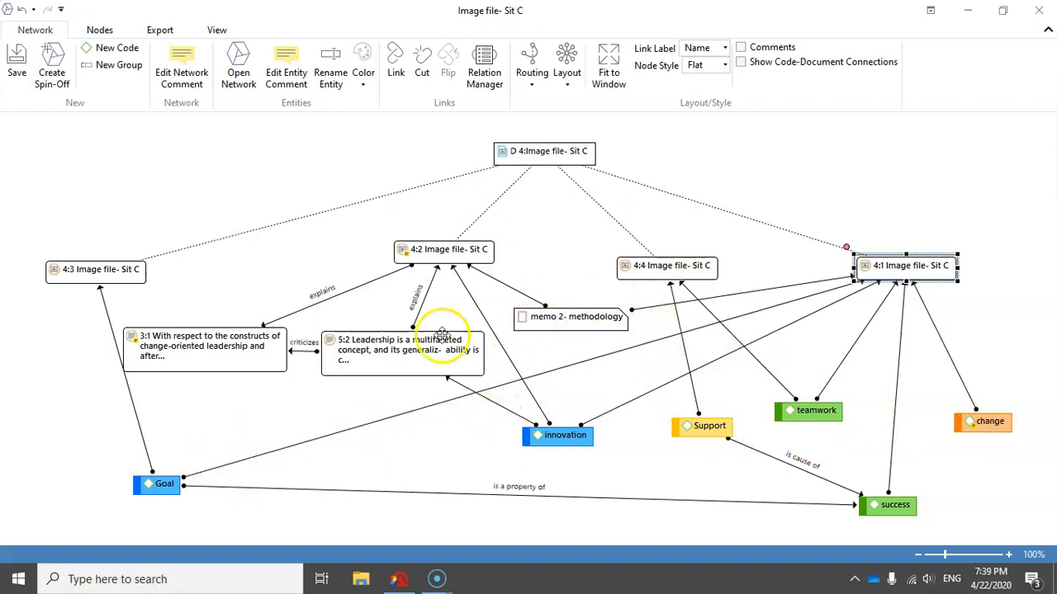
Add the neighboring groups of the code Goal and place code group D below and to the right of Goal.
scroll(369, 415, "down", 1)
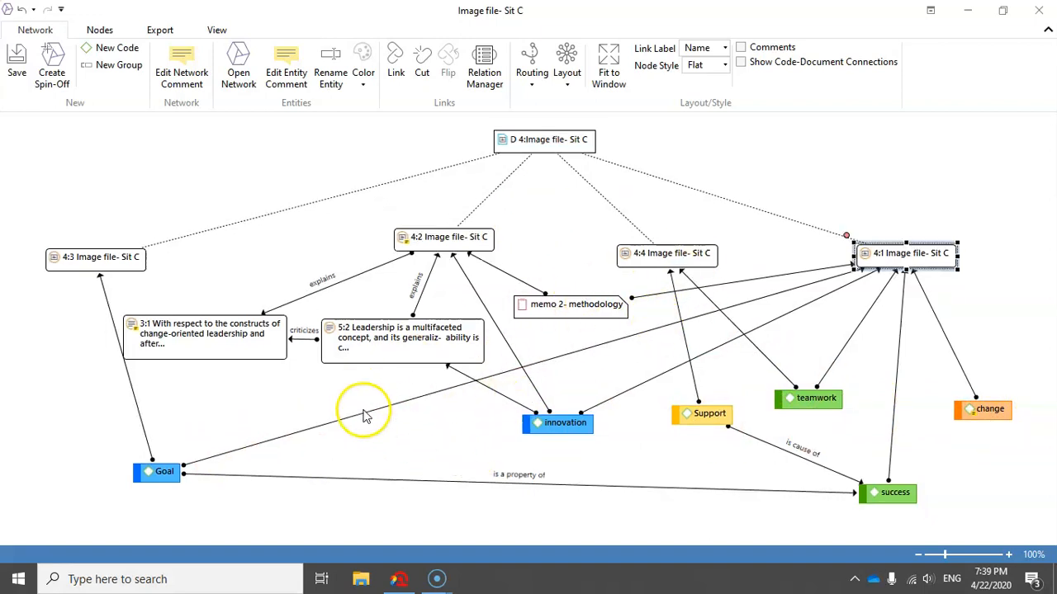
right_click(153, 471)
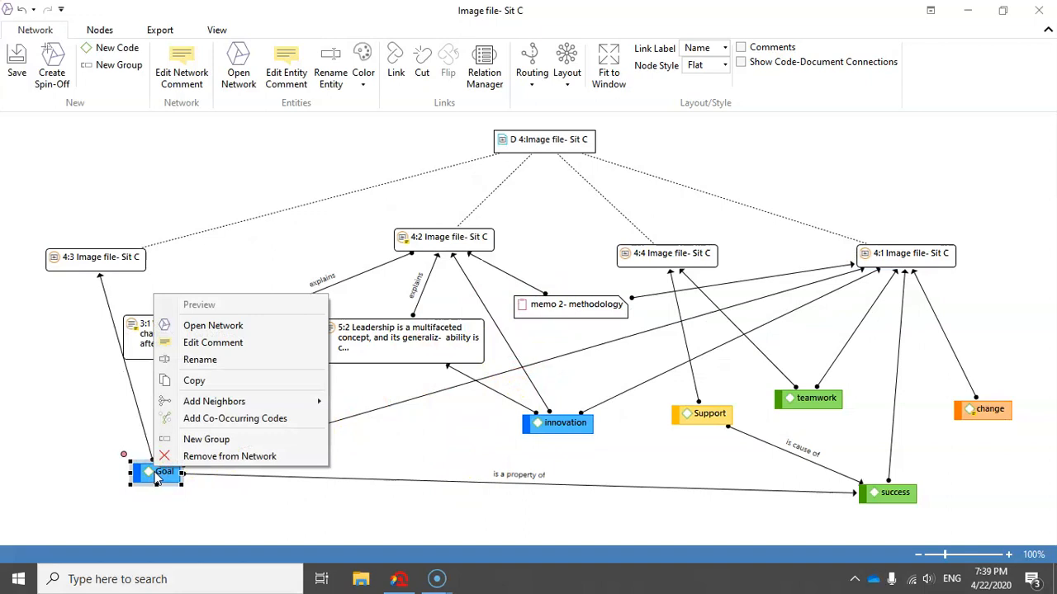
mouse_move(241, 405)
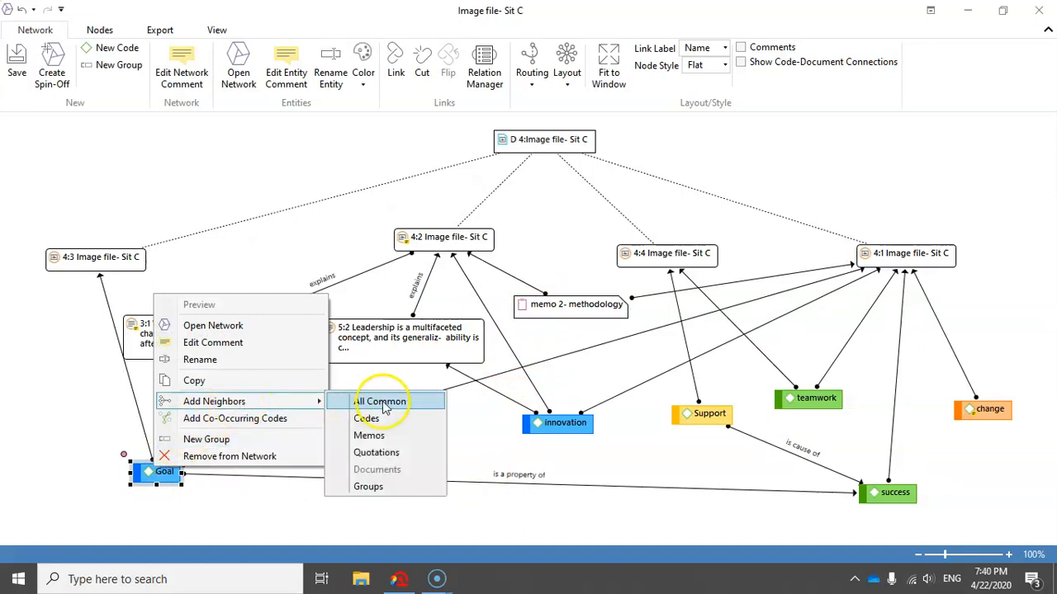
left_click(371, 487)
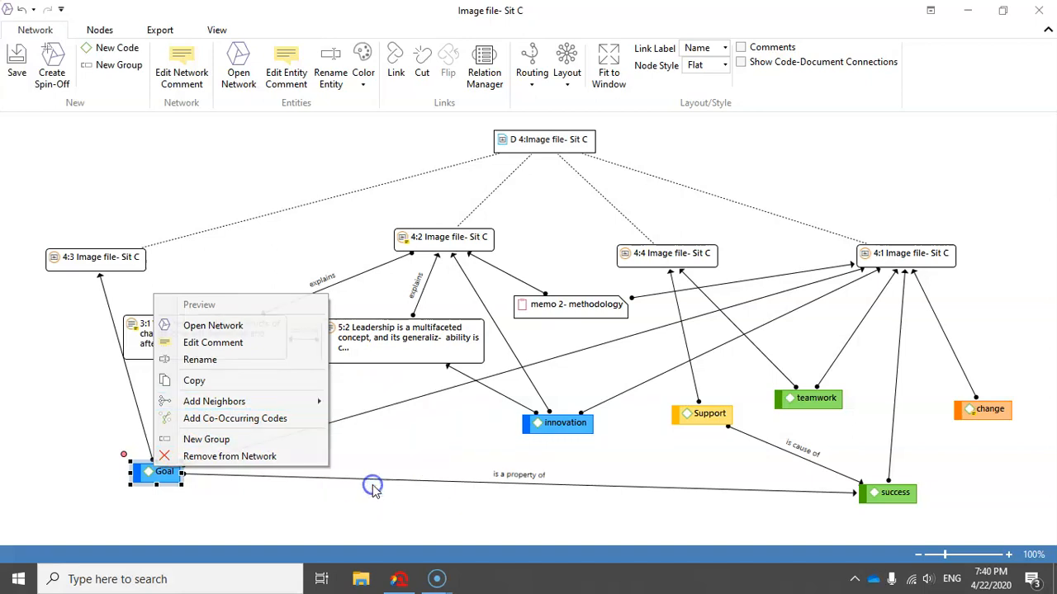
left_click_drag(208, 513, 343, 531)
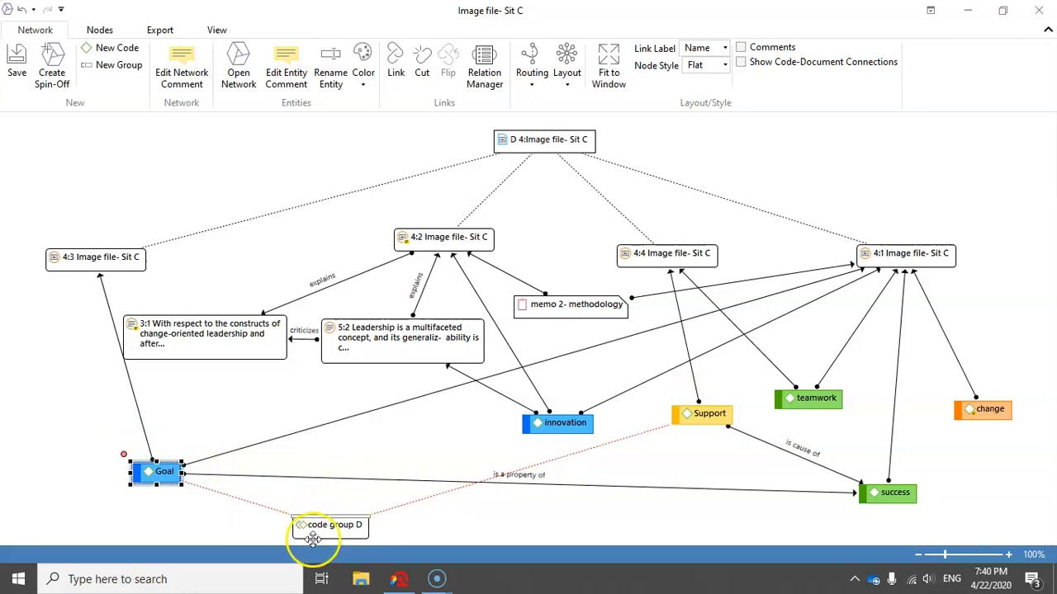
Add the neighboring groups of the code innovation and place code group B below and to the right of it.
left_click(553, 422)
right_click(575, 423)
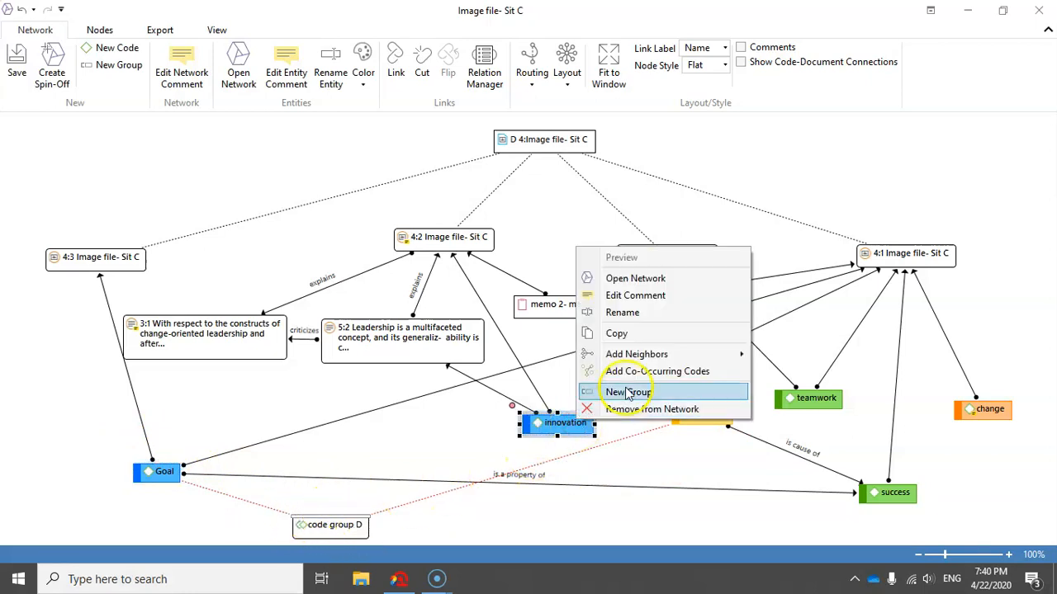
mouse_move(635, 355)
left_click(790, 439)
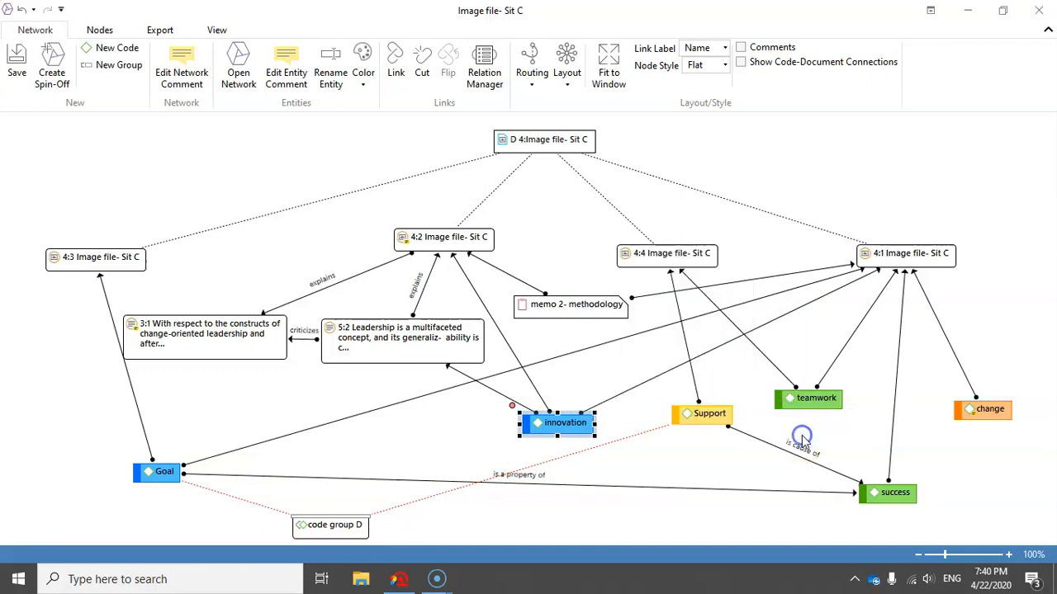
left_click_drag(623, 496, 651, 523)
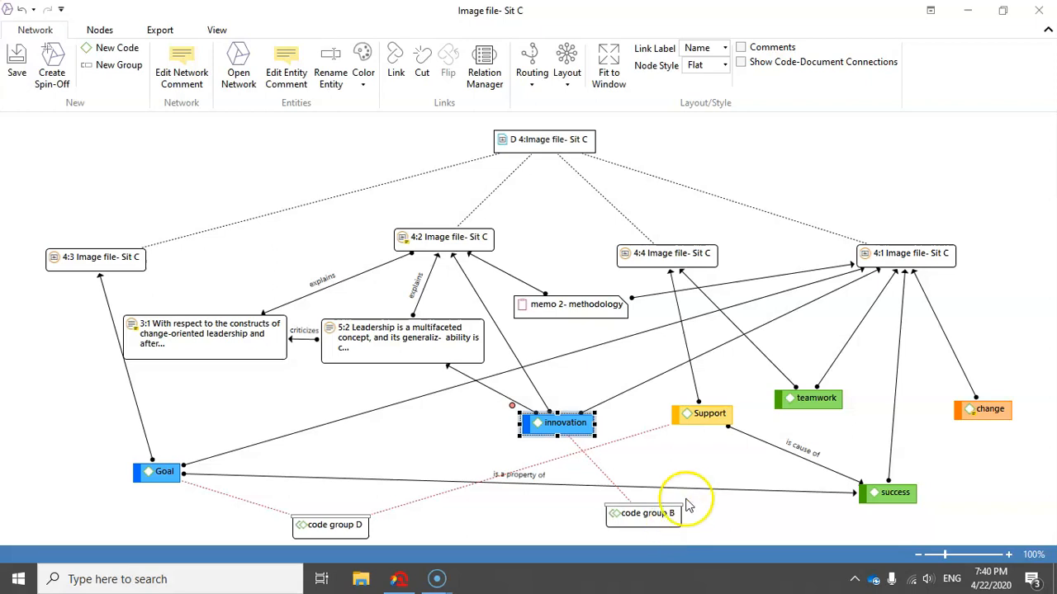
Add the neighboring groups of the code teamwork and place code group C below it, to the left of success.
left_click(799, 402)
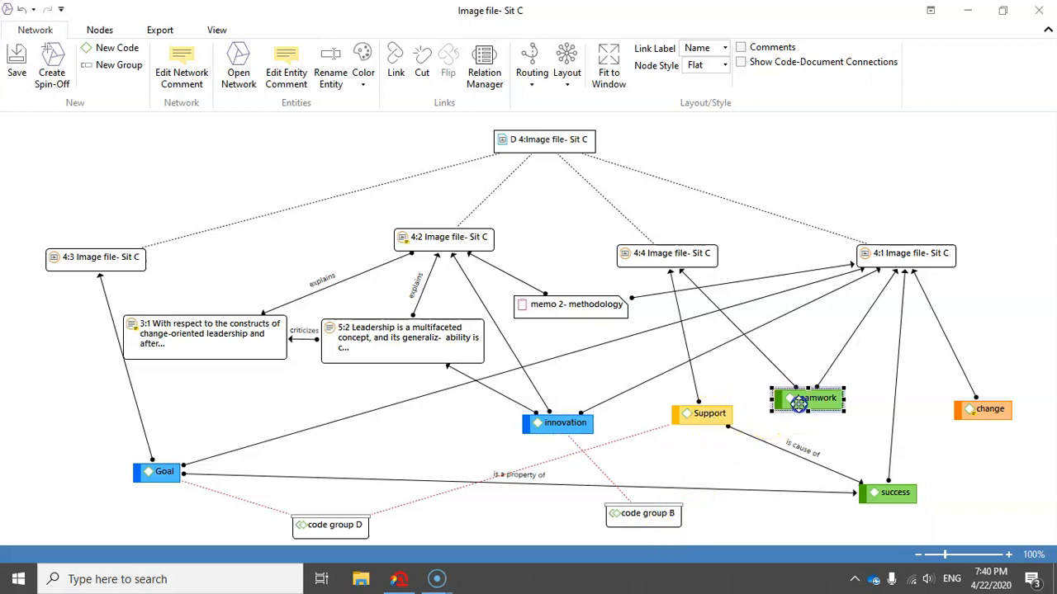
right_click(799, 410)
mouse_move(853, 337)
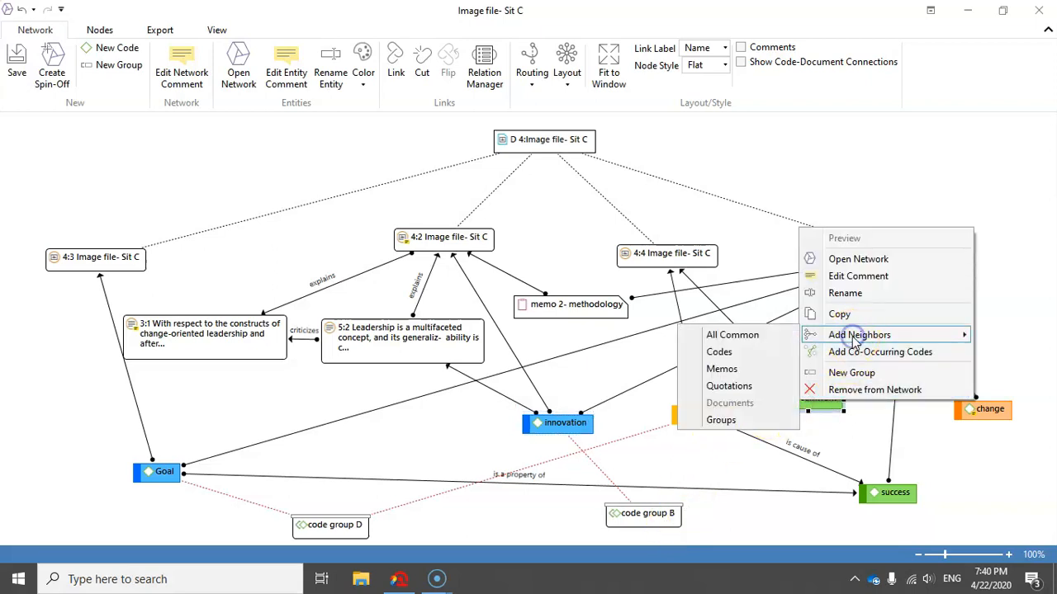
left_click(720, 420)
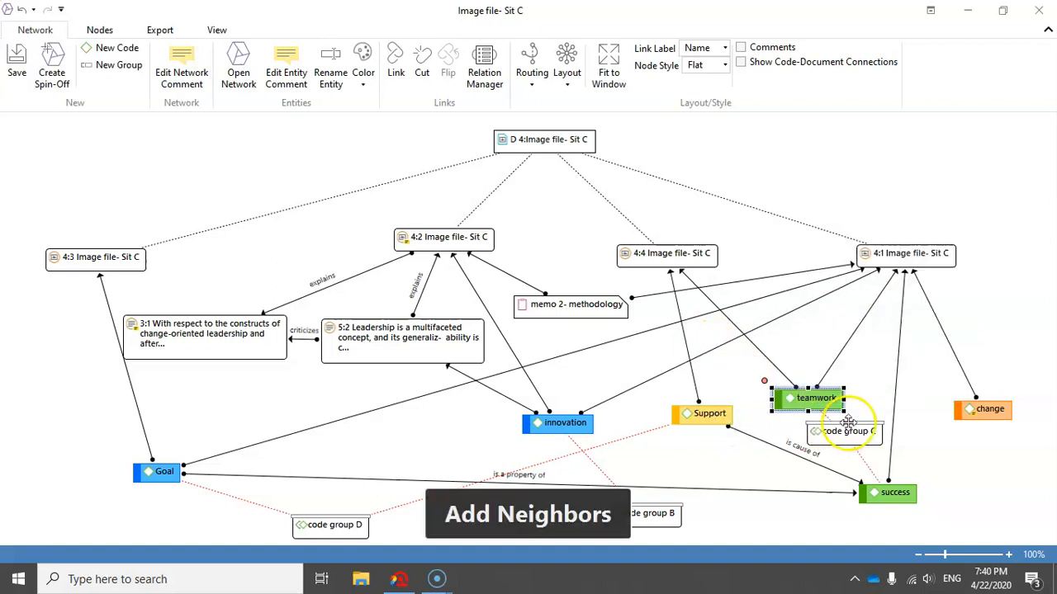
left_click_drag(797, 485, 768, 521)
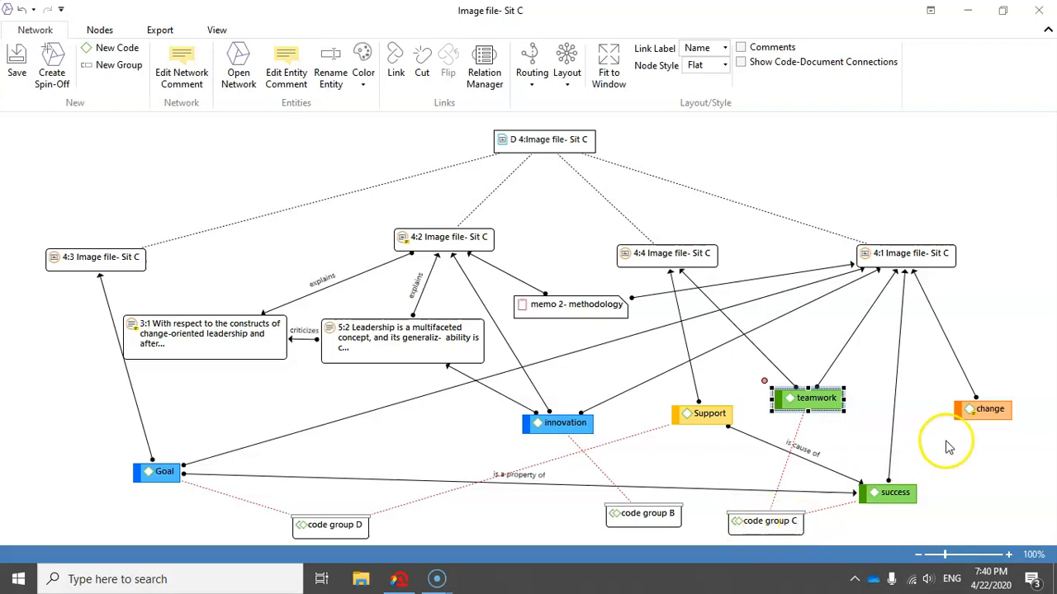
Add the neighboring groups of the code change, place code group A directly below it, and fit the network to the window.
left_click(965, 410)
right_click(967, 411)
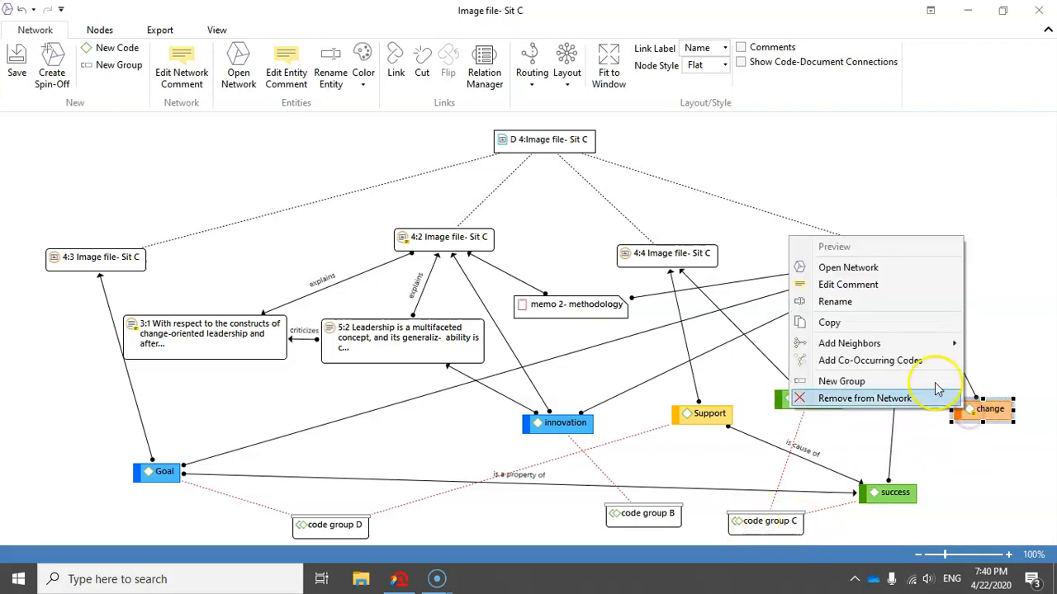
mouse_move(921, 345)
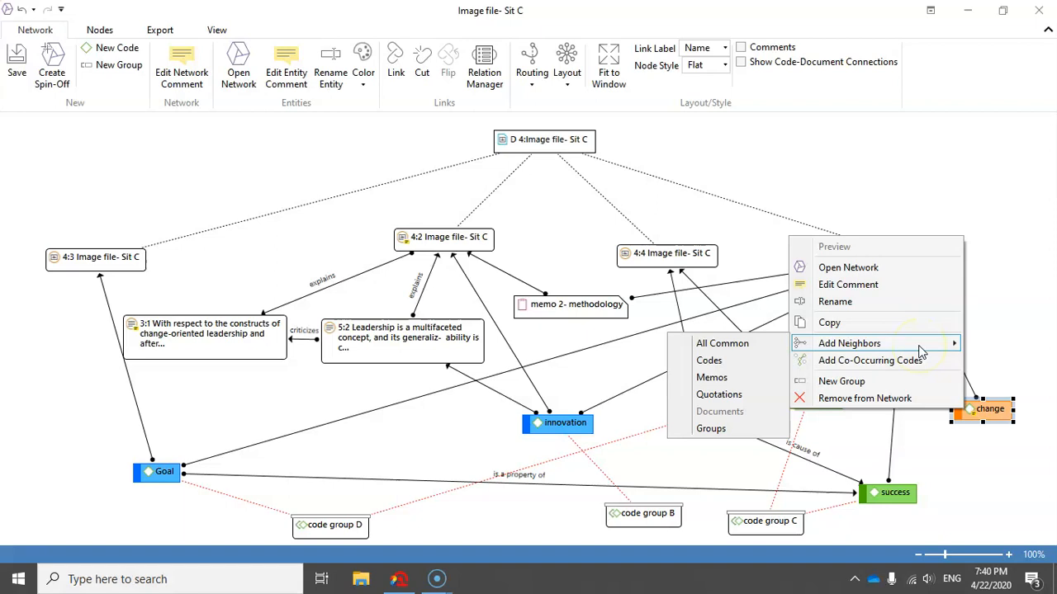
left_click(720, 428)
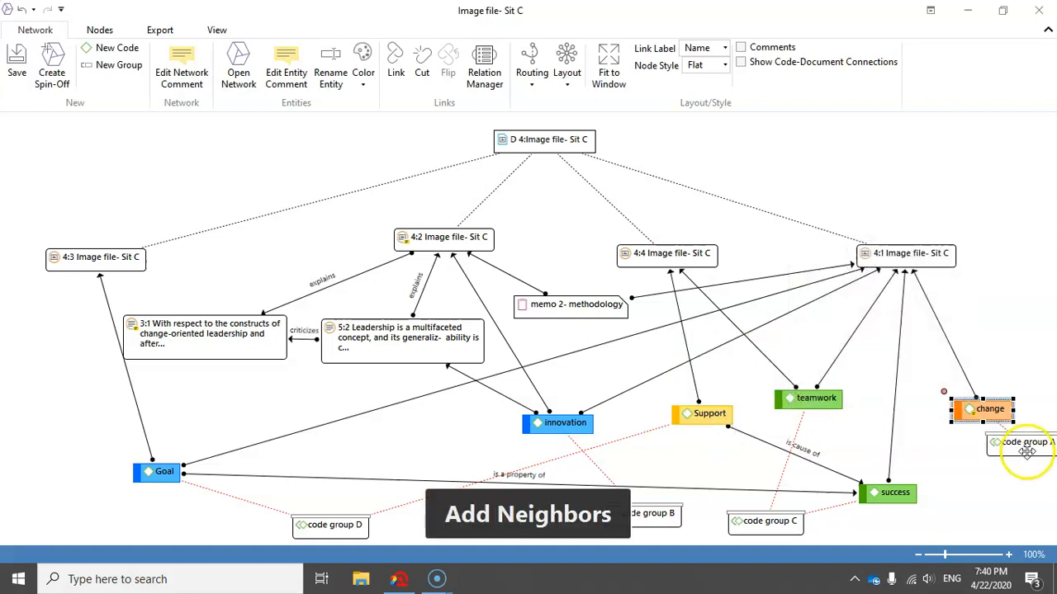
left_click(982, 530)
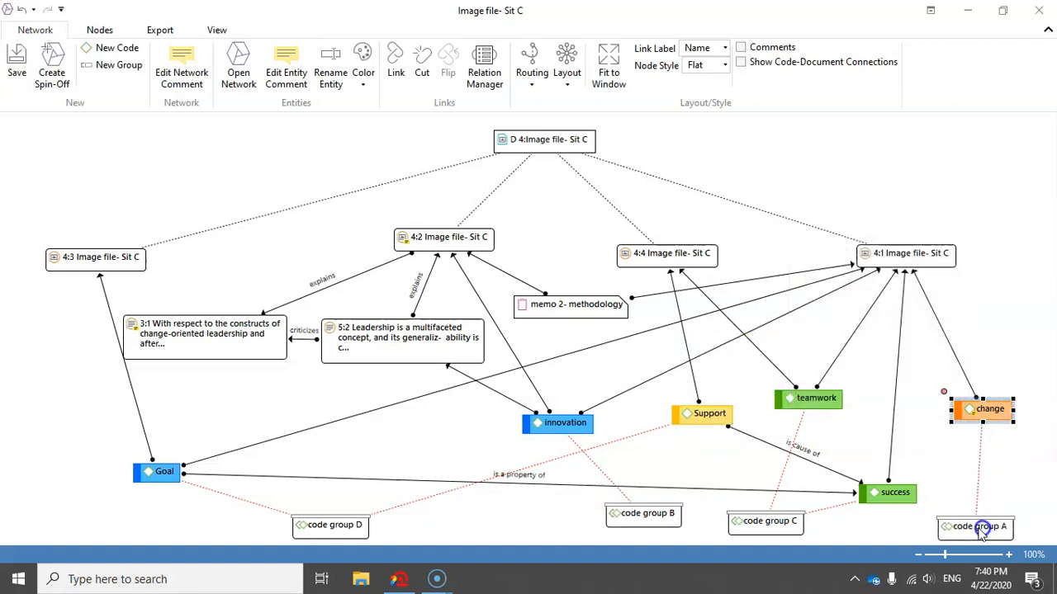
left_click(610, 67)
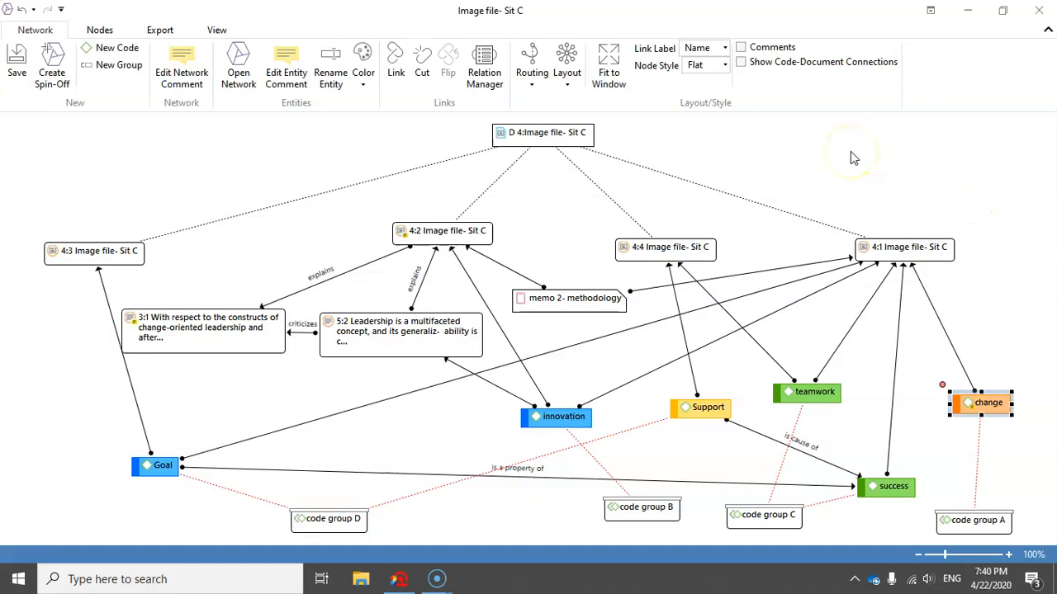
Review the network from the document through its four quotations to the codes innovation and Support.
left_click(530, 132)
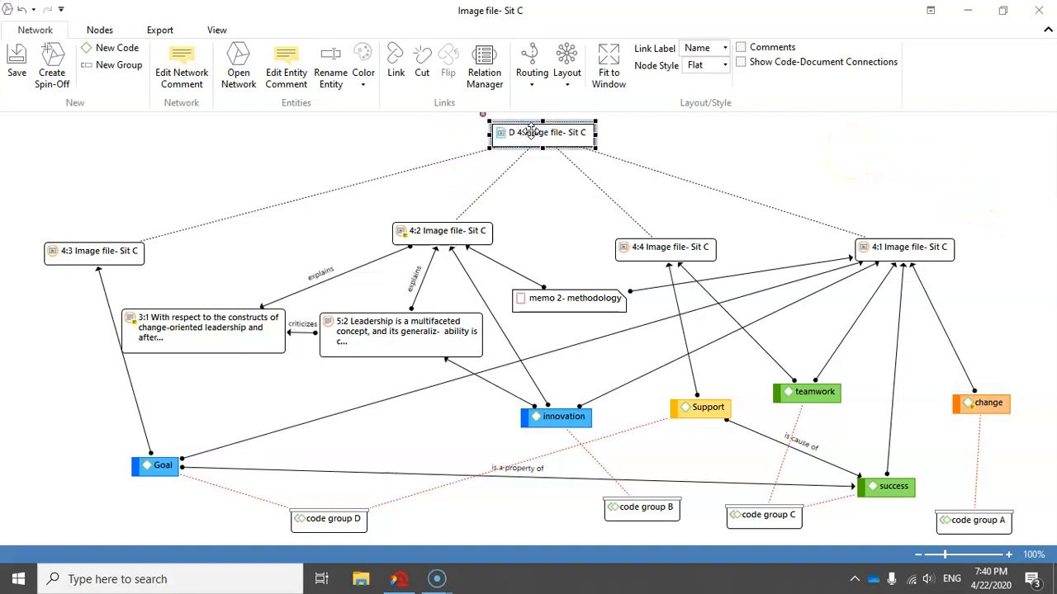
left_click(871, 249)
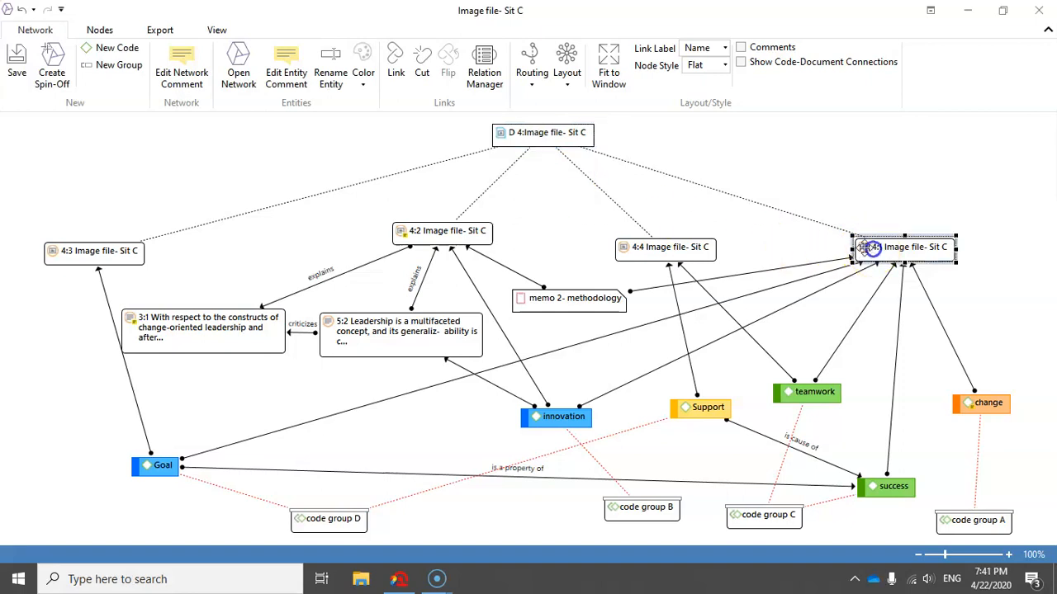
left_click(700, 247)
left_click(471, 231)
left_click(66, 249)
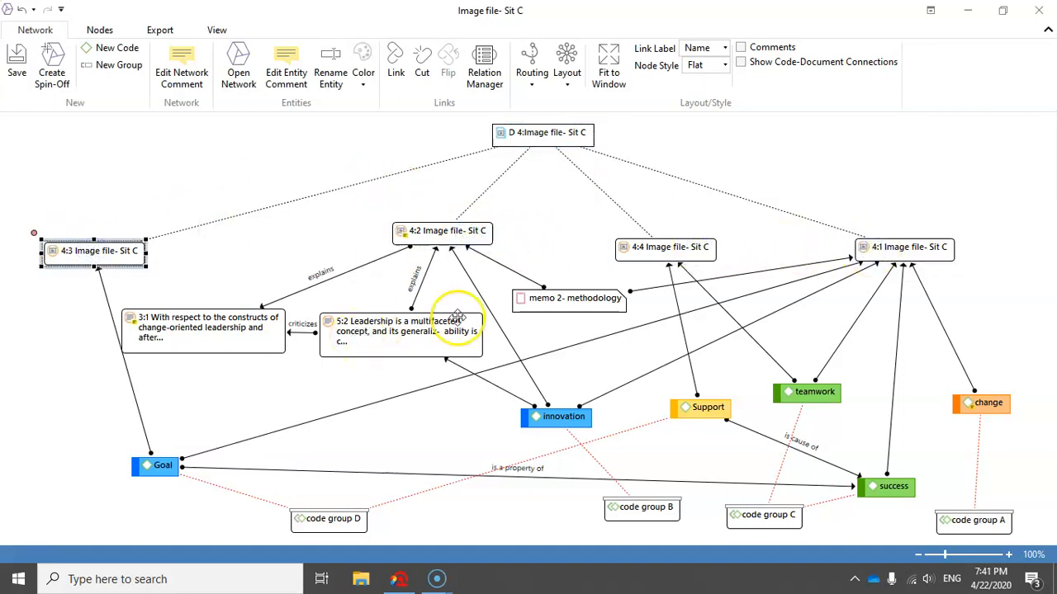
left_click(570, 414)
left_click(708, 416)
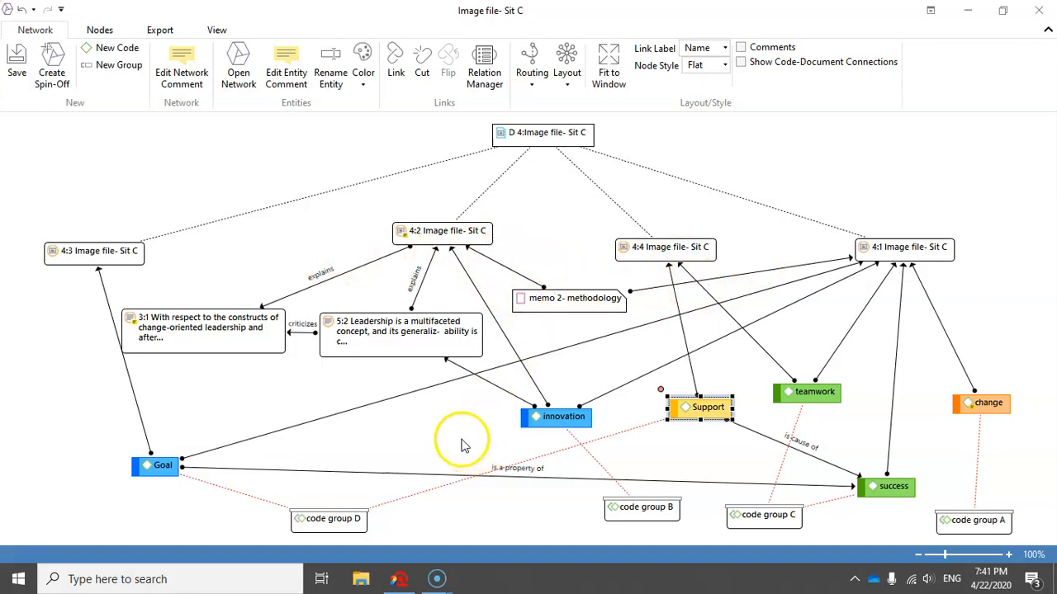
Nudge code group B slightly down and to the left, and clear the selection.
left_click_drag(625, 504, 614, 513)
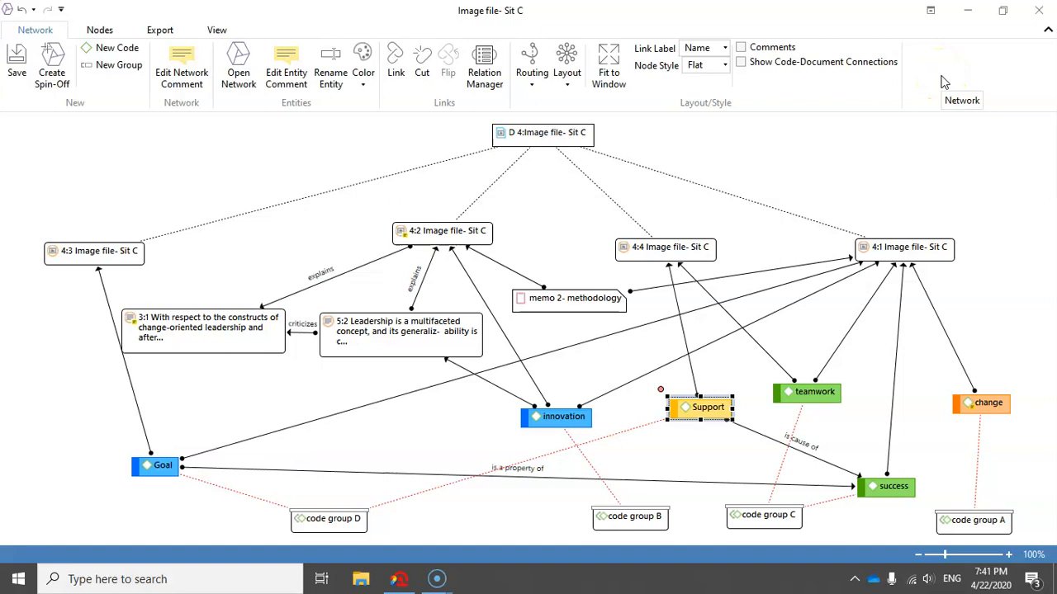
left_click(955, 130)
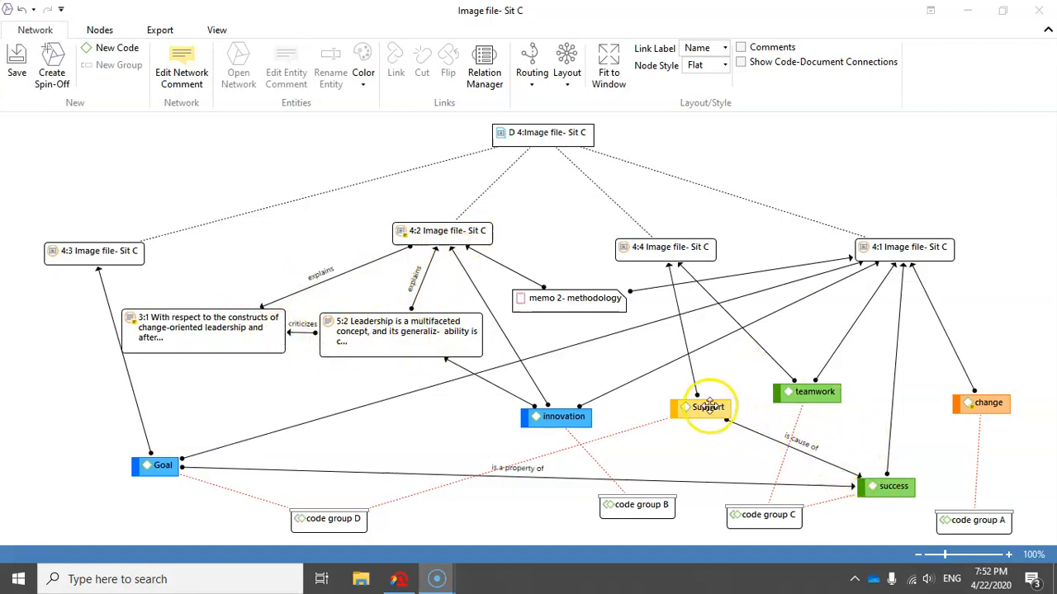
Link quotation 4:3 to quotation 4:2 with the relation "contradicts".
left_click(106, 246)
left_click_drag(33, 233, 408, 232)
left_click(456, 257)
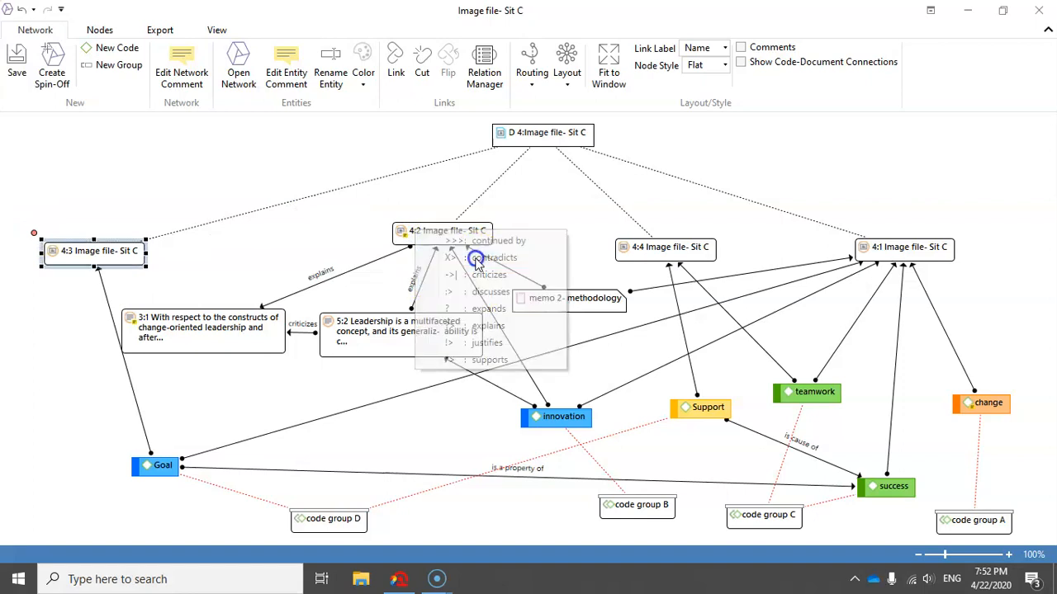
Link the code change to the code teamwork with the relation "contradicts".
left_click(968, 402)
left_click_drag(867, 398, 813, 396)
left_click(876, 410)
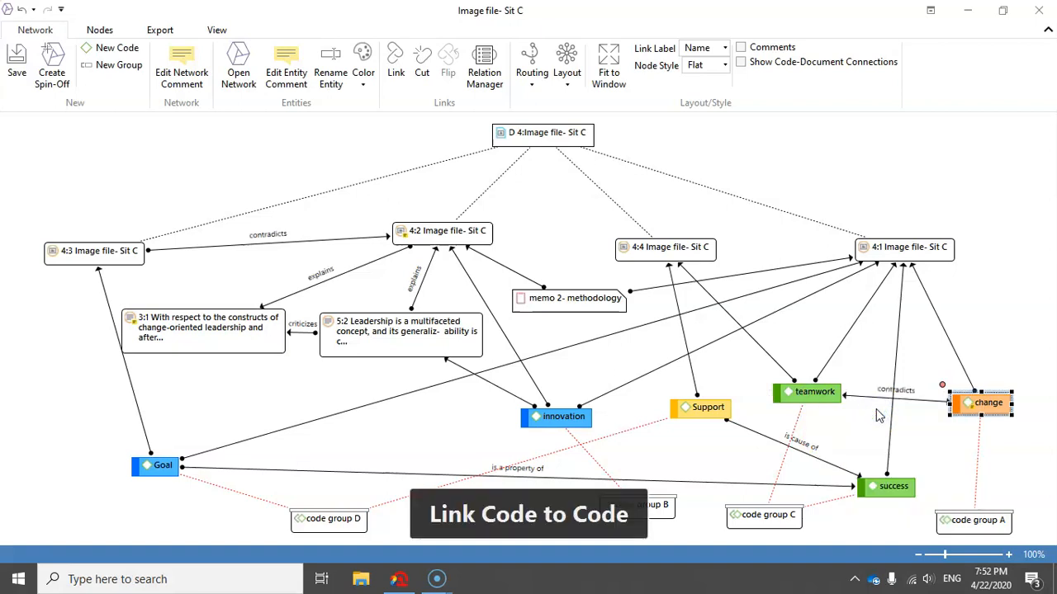